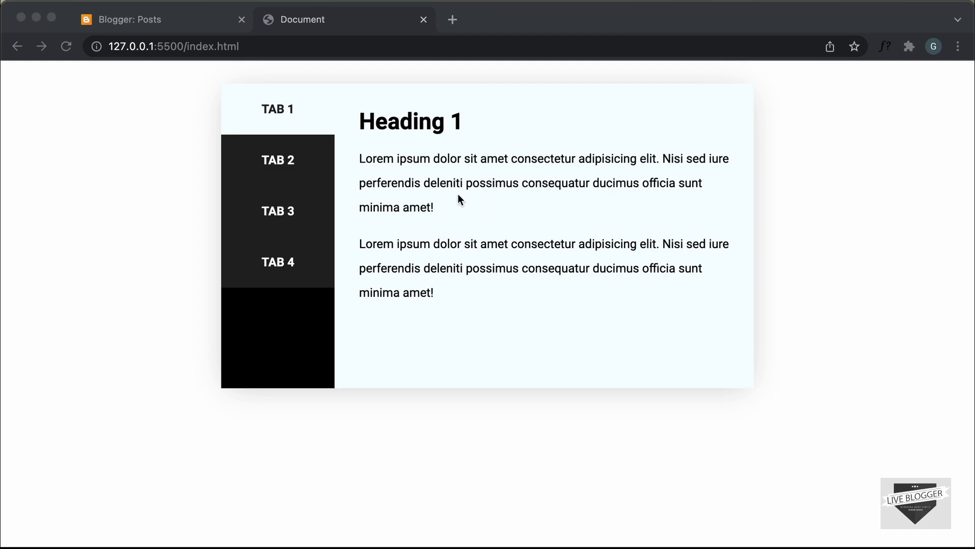
On the local demo page, switch between TAB 2, TAB 3 and TAB 4 to check each shows its own heading and text
{"action": "left_click", "coordinate": [277, 160]}
{"action": "left_click", "coordinate": [277, 159]}
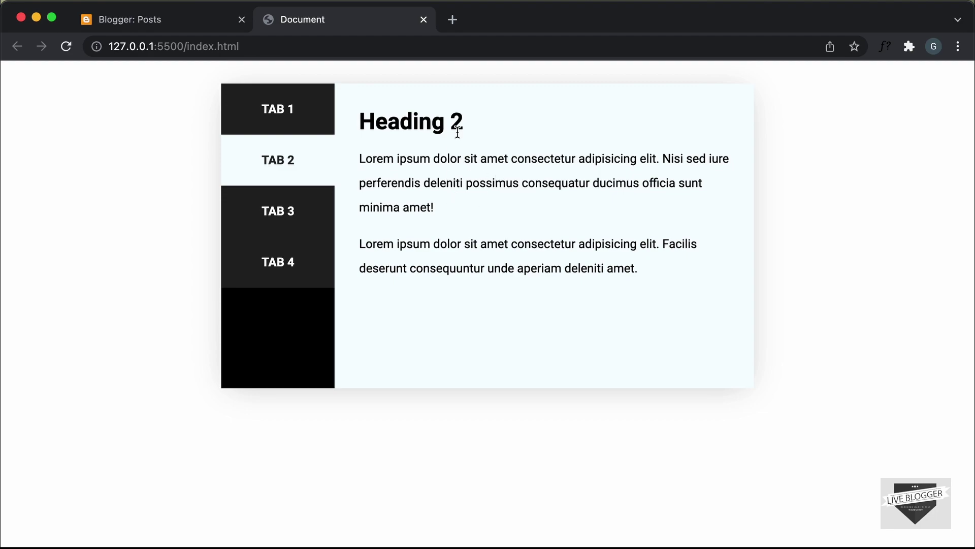
{"action": "left_click", "coordinate": [283, 214]}
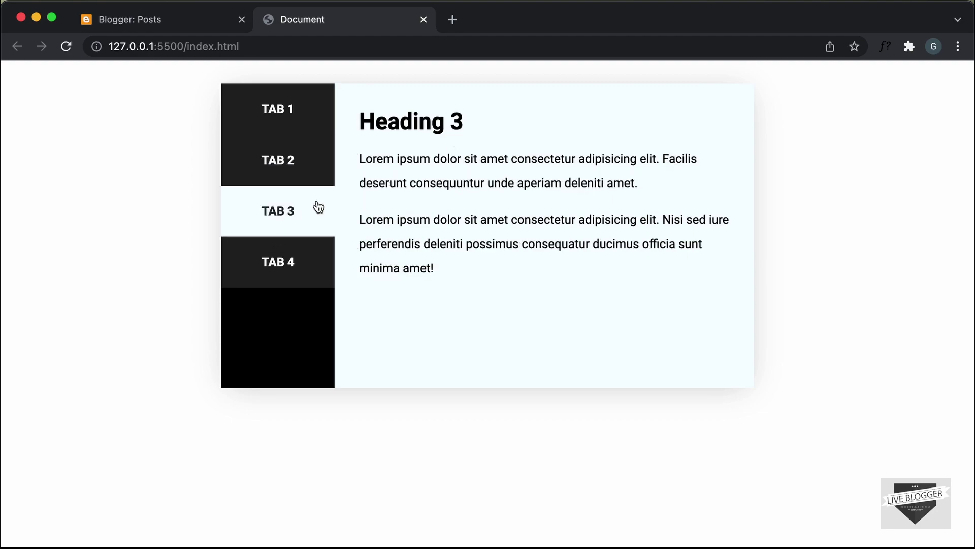
{"action": "left_click", "coordinate": [279, 272]}
{"action": "left_click", "coordinate": [280, 223]}
{"action": "left_click", "coordinate": [294, 174]}
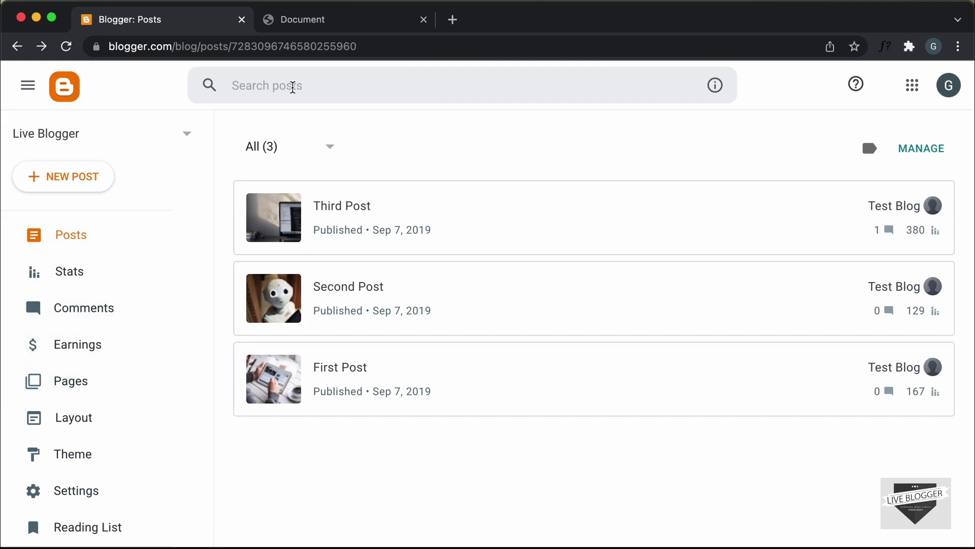
Create a new Blogger post titled 'Vertical Tabs'
{"action": "left_click", "coordinate": [347, 25]}
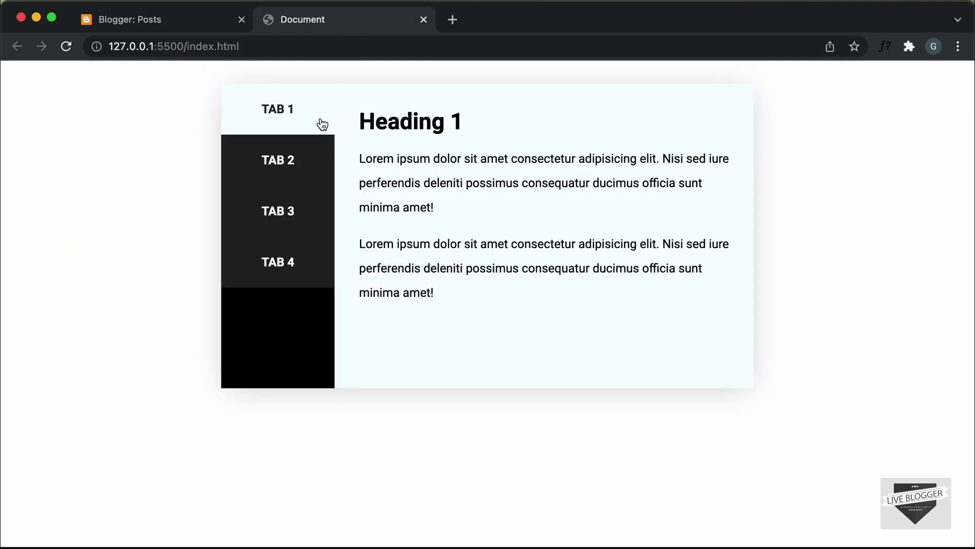
{"action": "left_click", "coordinate": [182, 23]}
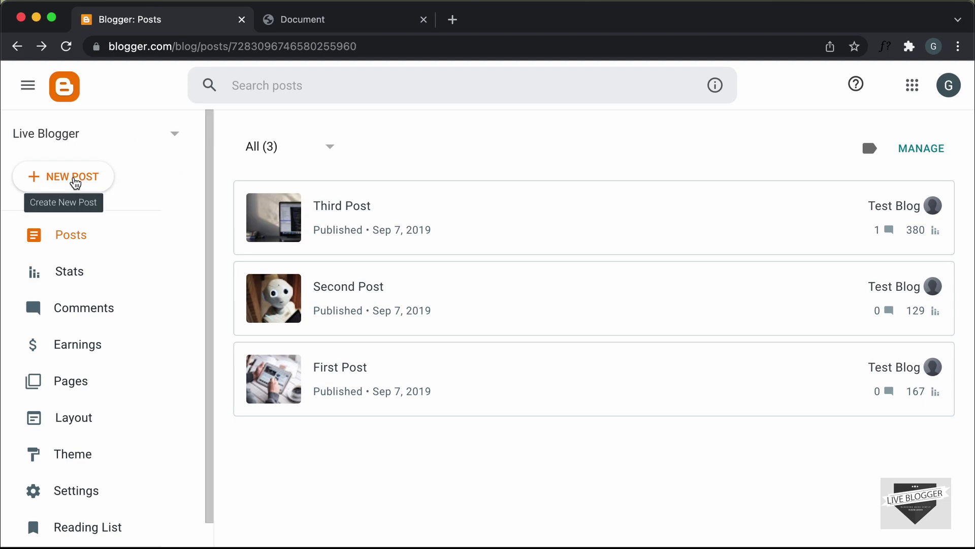
{"action": "left_click", "coordinate": [75, 183]}
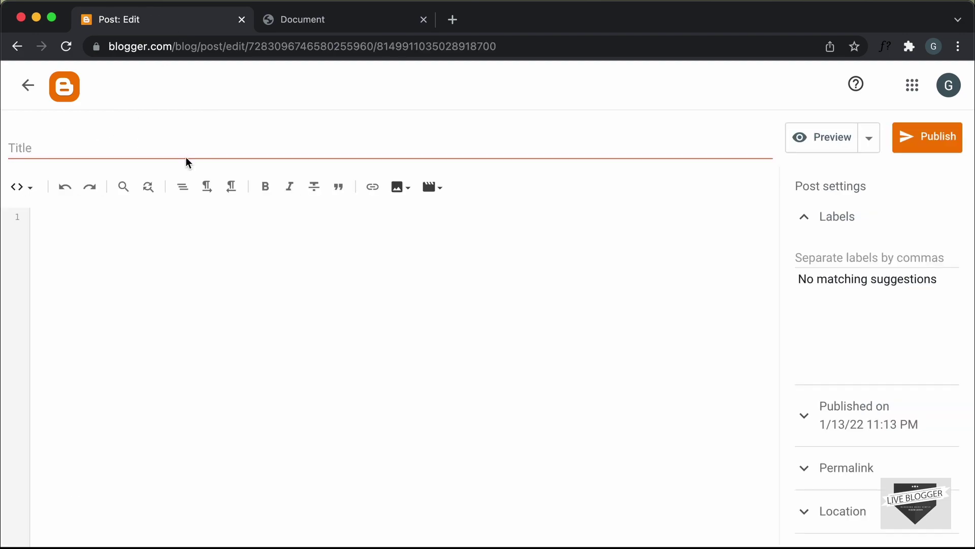
{"action": "left_click", "coordinate": [185, 150]}
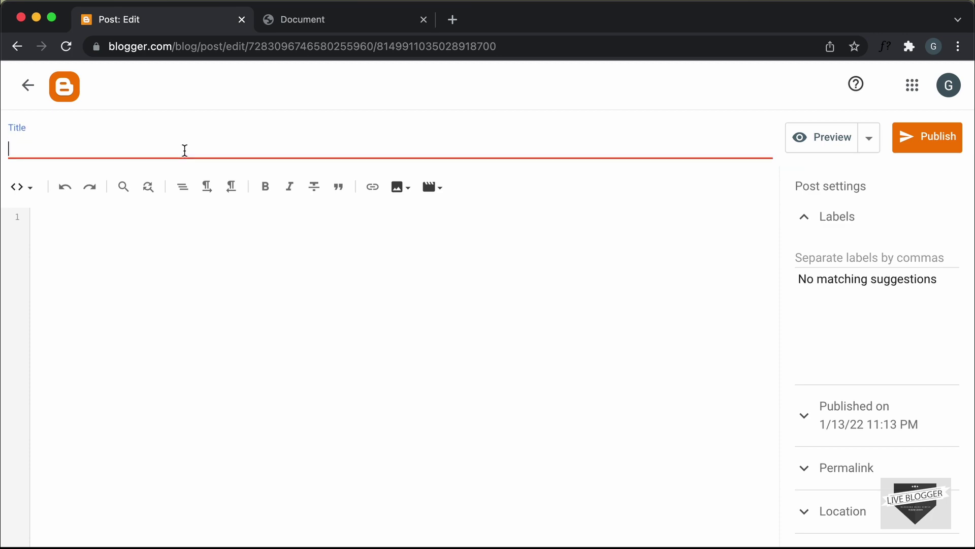
{"action": "type", "text": "Vertical T"}
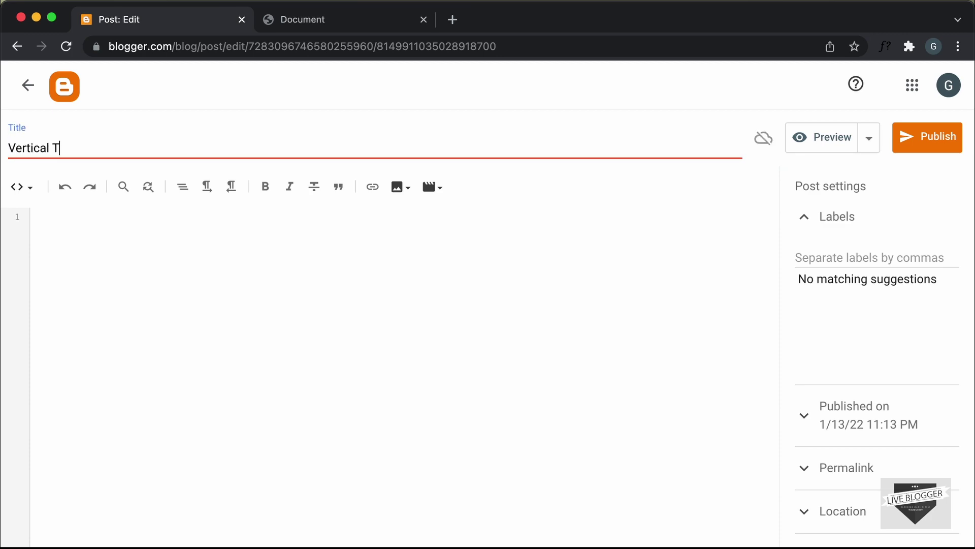
{"action": "type", "text": "abs"}
{"action": "left_click", "coordinate": [149, 257]}
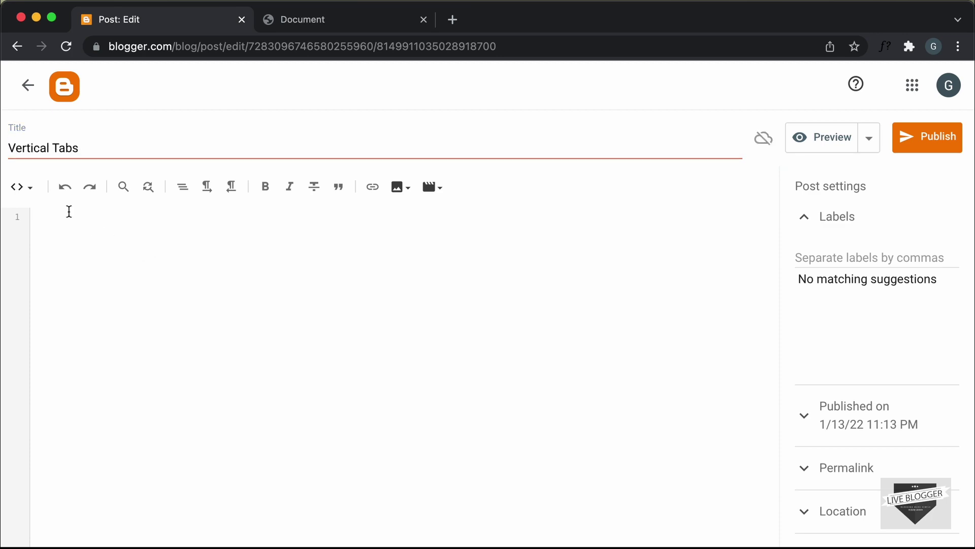
Switch the post body from rich-text Compose view to HTML view
{"action": "left_click", "coordinate": [24, 191]}
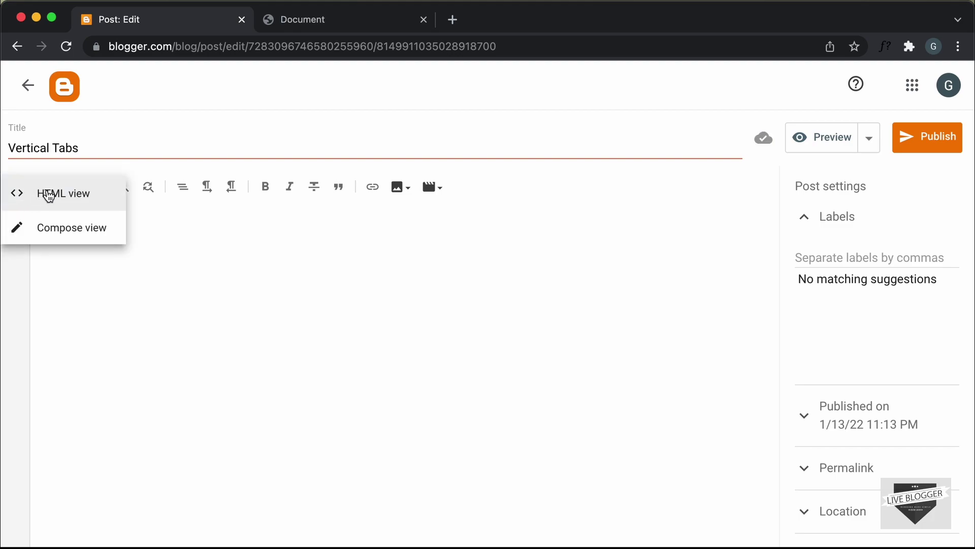
{"action": "left_click", "coordinate": [67, 234]}
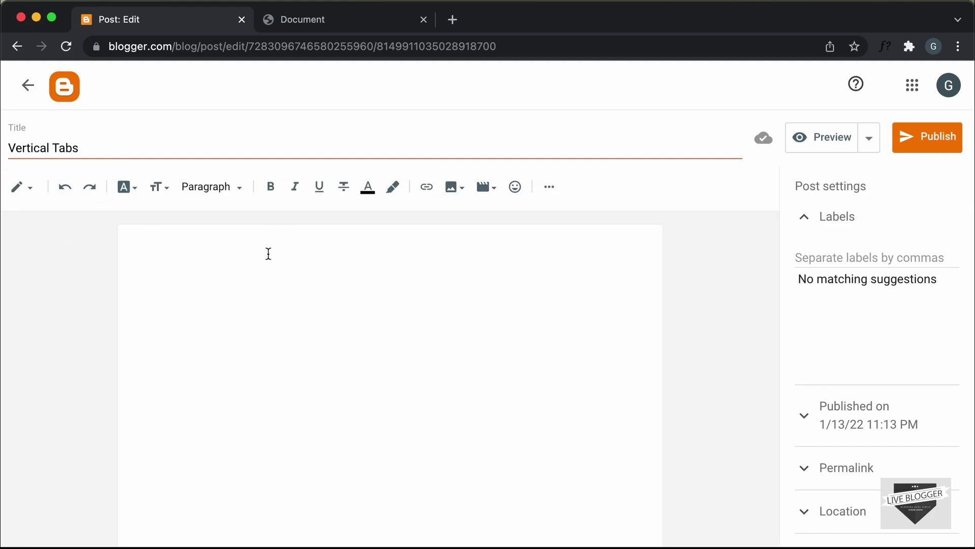
{"action": "left_click", "coordinate": [318, 188]}
{"action": "left_click", "coordinate": [321, 23]}
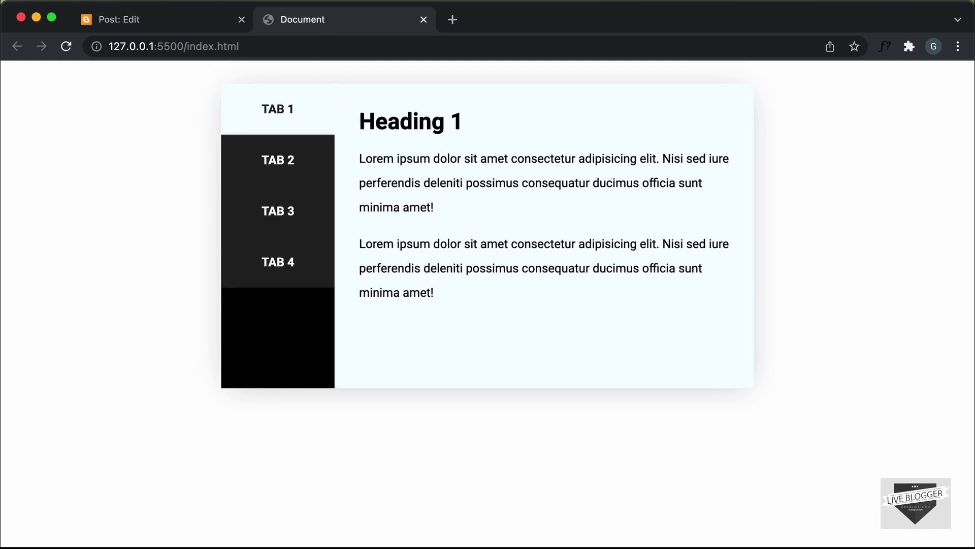
{"action": "left_click", "coordinate": [162, 20]}
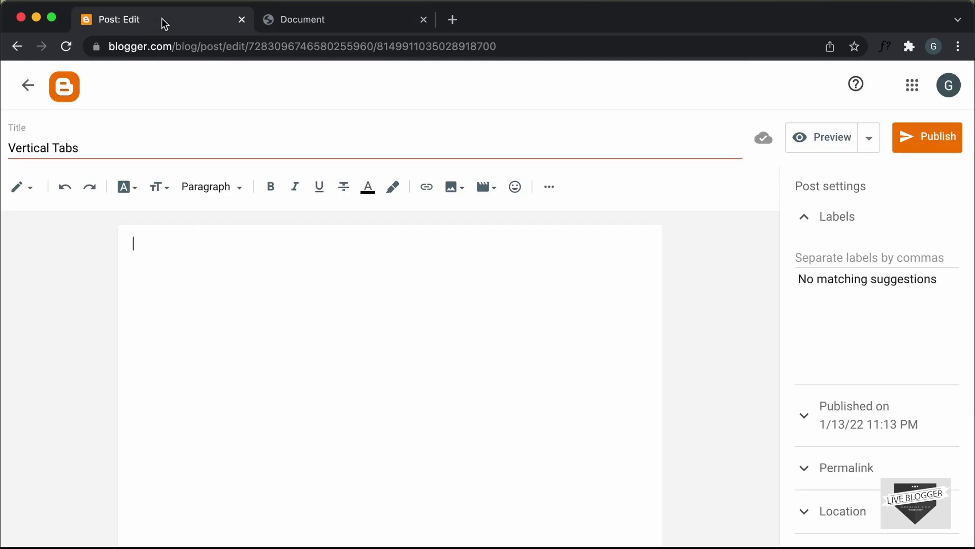
{"action": "left_click", "coordinate": [23, 195]}
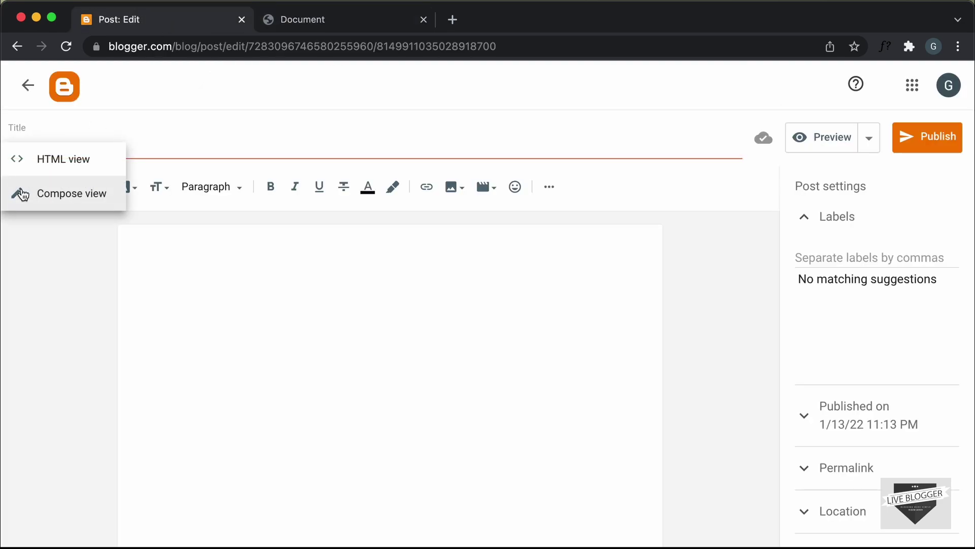
{"action": "left_click", "coordinate": [59, 172]}
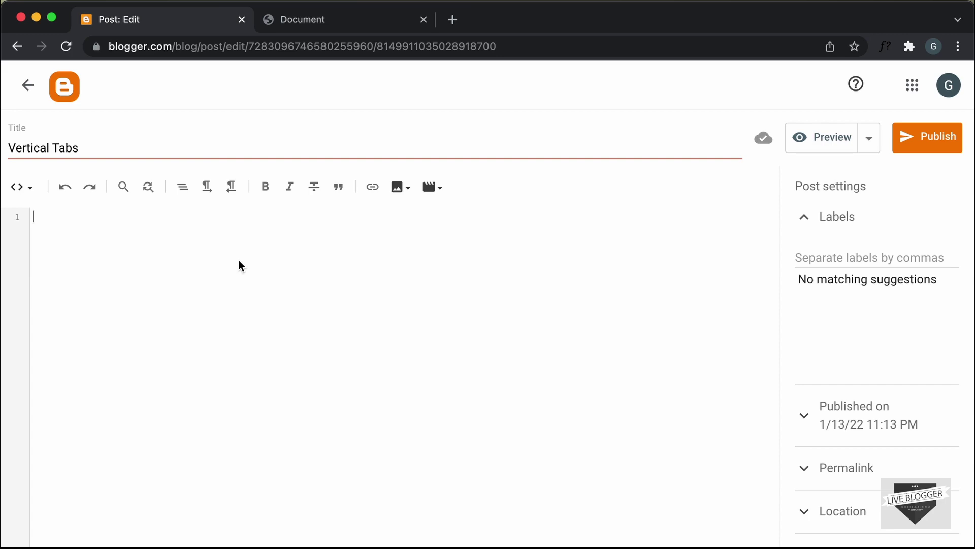
Copy the tabs-container markup from index.html and paste it into the post's HTML
{"action": "key", "text": "super+Tab"}
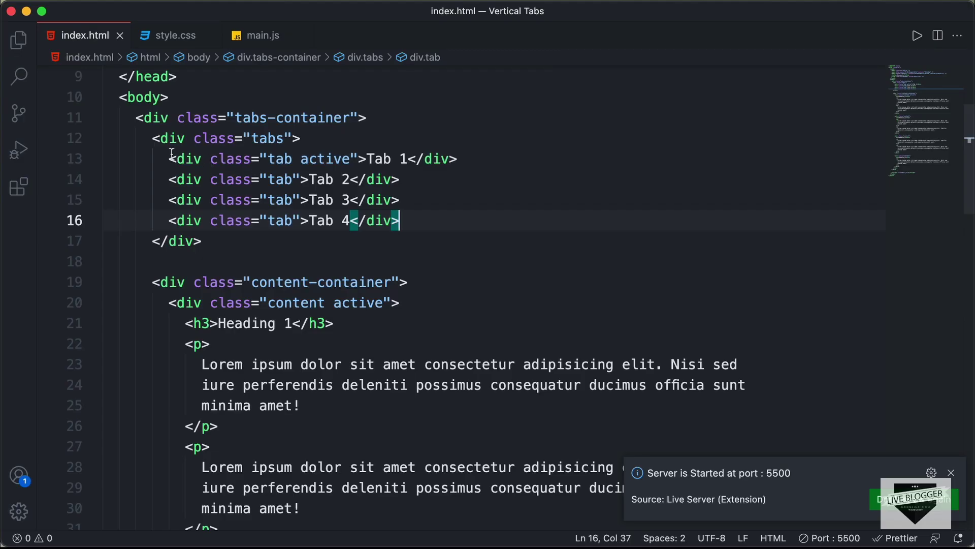
{"action": "left_click", "coordinate": [153, 140]}
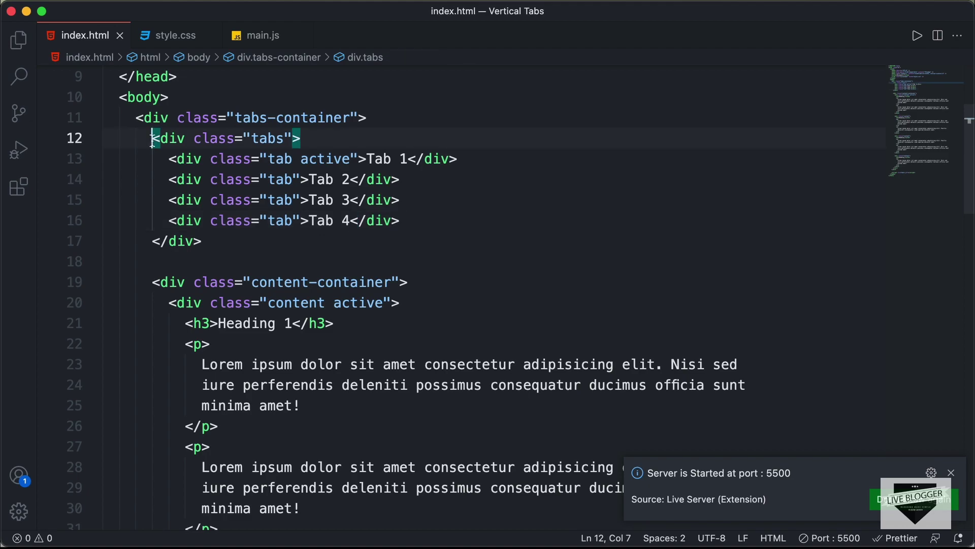
{"action": "left_click", "coordinate": [135, 118]}
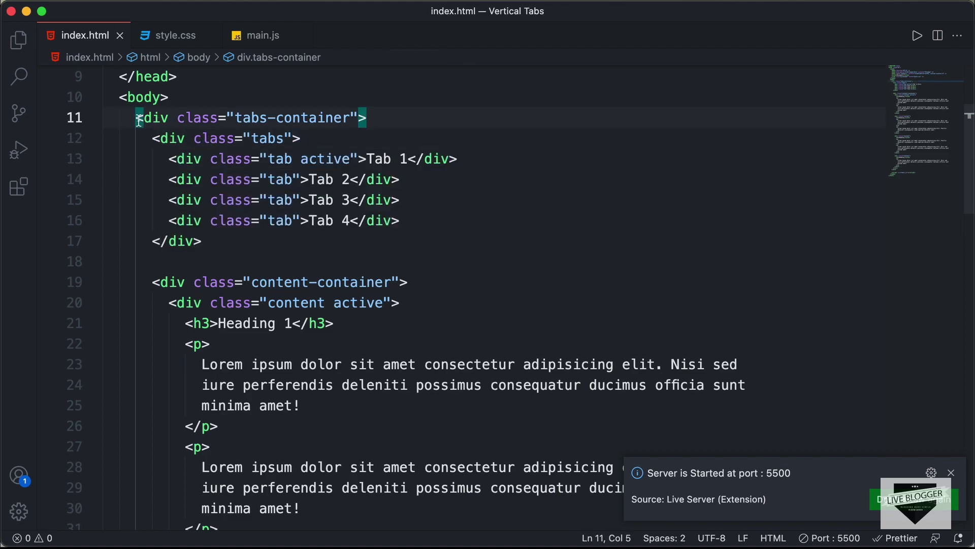
{"action": "scroll", "coordinate": [268, 246], "scroll_direction": "down", "scroll_amount": 12}
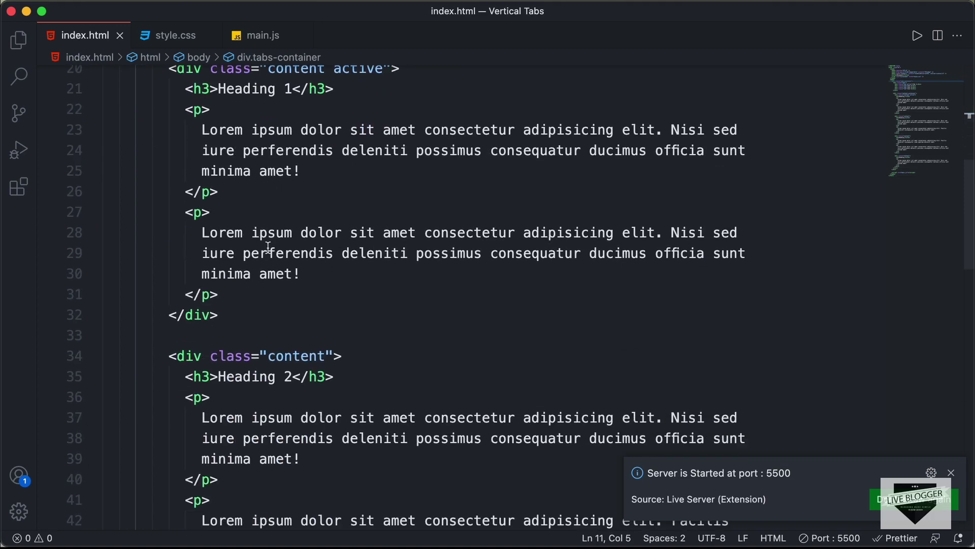
{"action": "scroll", "coordinate": [268, 247], "scroll_direction": "down", "scroll_amount": 5}
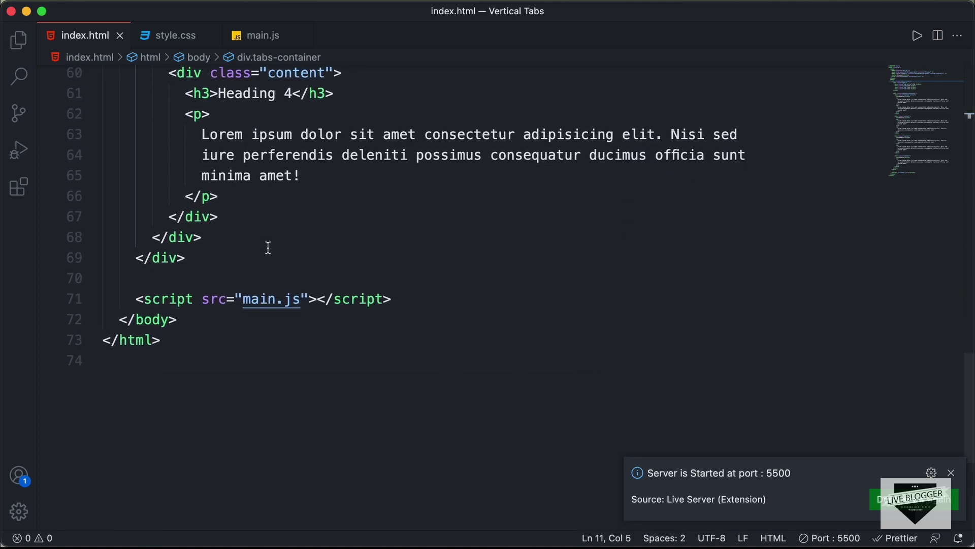
{"action": "left_click", "coordinate": [217, 261], "text": "shift"}
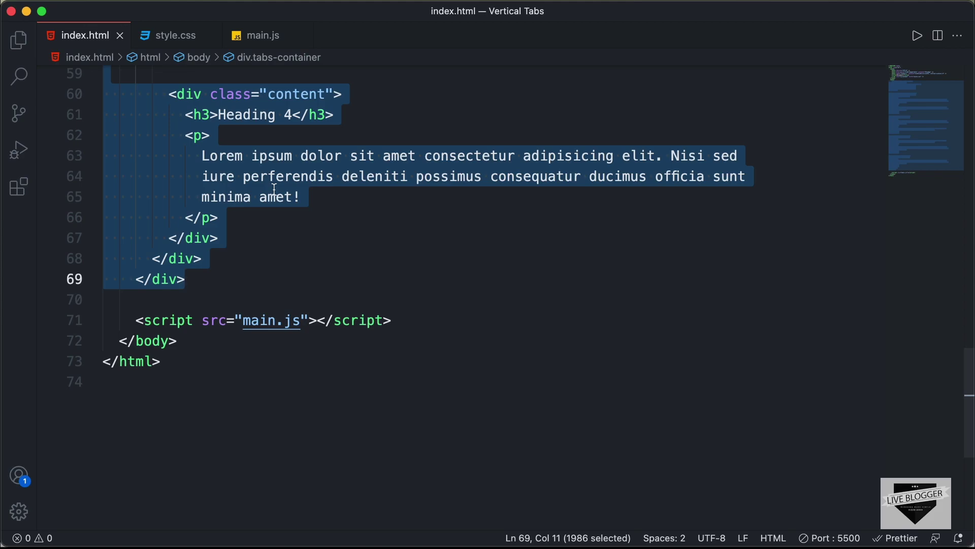
{"action": "key", "text": "super+Tab"}
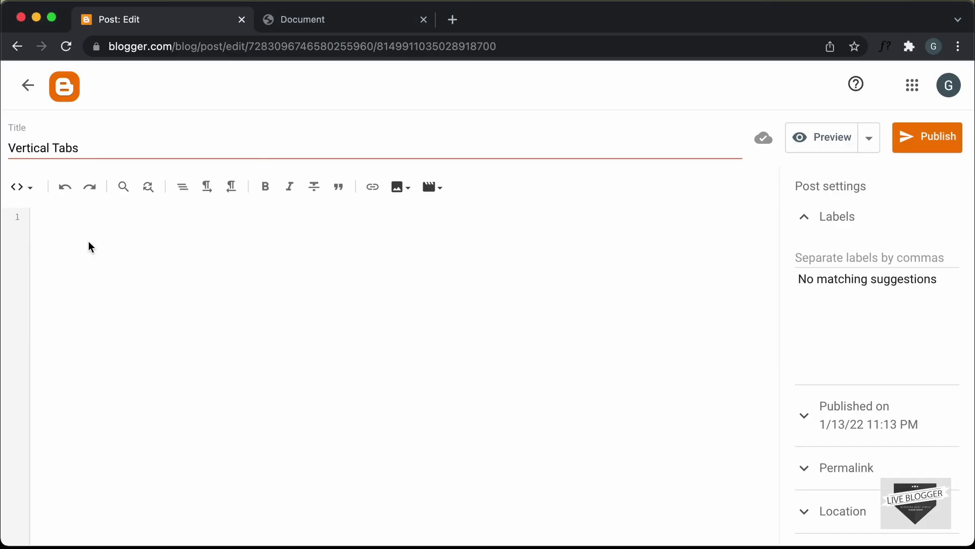
{"action": "key", "text": "super+v"}
Add a <style></style> block above the pasted markup with empty lines inside
{"action": "scroll", "coordinate": [73, 277], "scroll_direction": "up", "scroll_amount": 10}
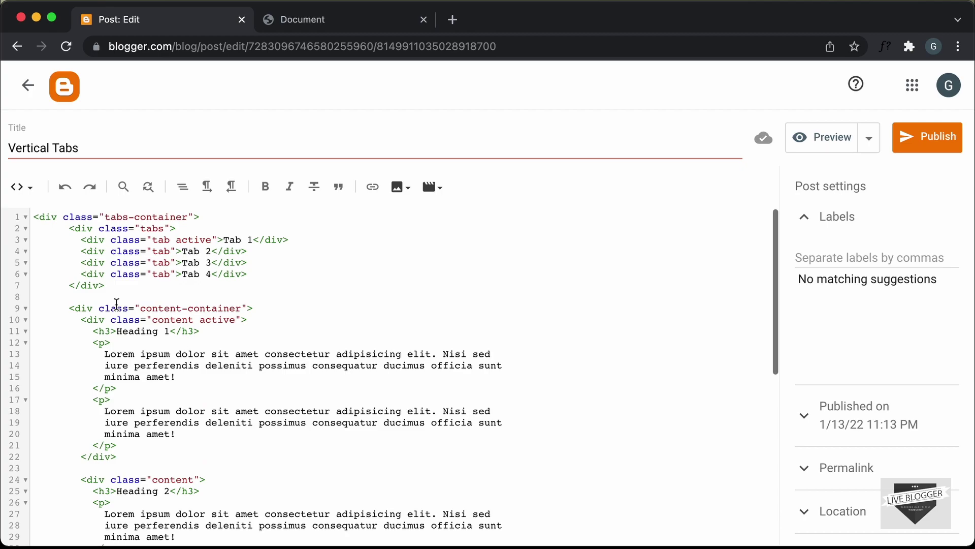
{"action": "left_click", "coordinate": [34, 218]}
{"action": "key", "text": "Return"}
{"action": "key", "text": "Return"}
{"action": "key", "text": "Return"}
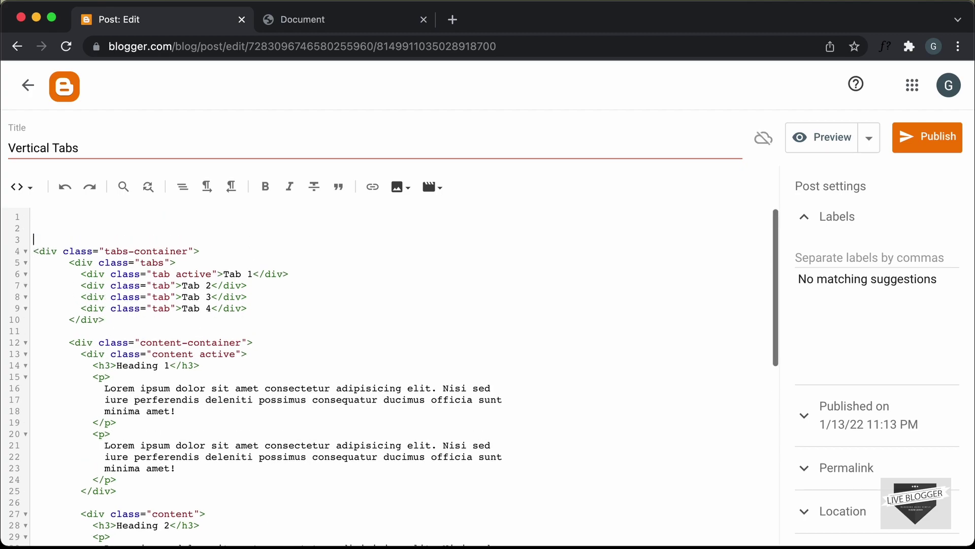
{"action": "type", "text": "<style.>"}
{"action": "key", "text": "Return"}
{"action": "key", "text": "Return"}
{"action": "type", "text": "</st"}
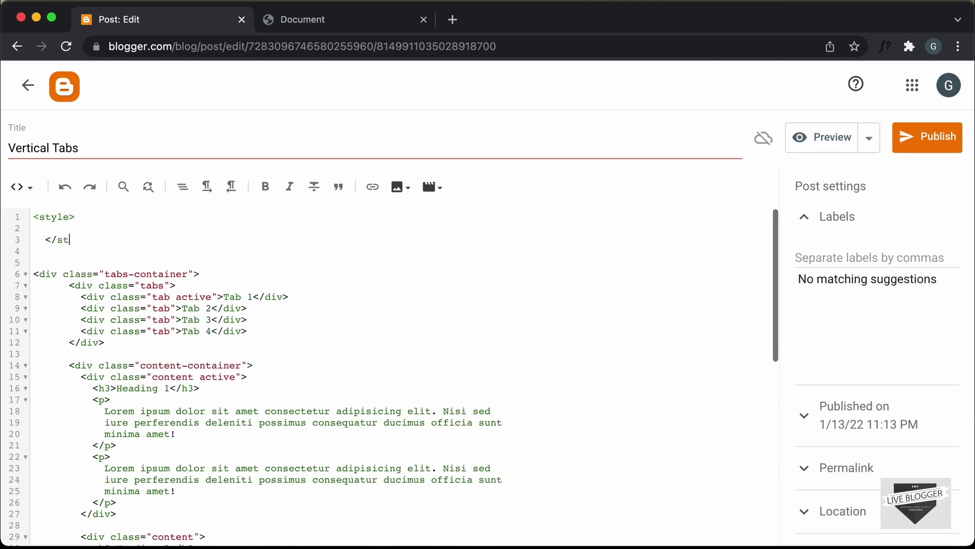
{"action": "type", "text": "yle>"}
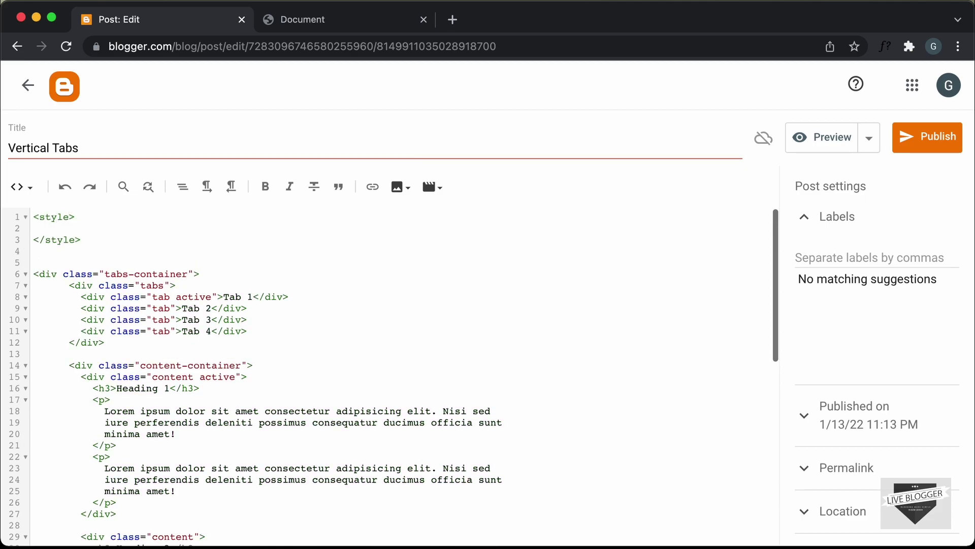
{"action": "key", "text": "Return"}
{"action": "key", "text": "Return"}
Copy the CSS from style.css into the post's style block
{"action": "key", "text": "super+Tab"}
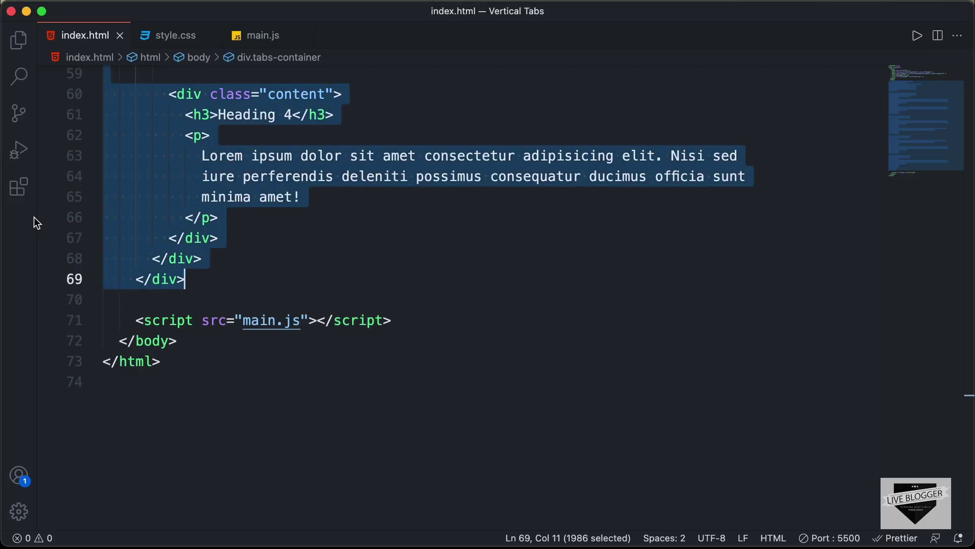
{"action": "left_click", "coordinate": [176, 37]}
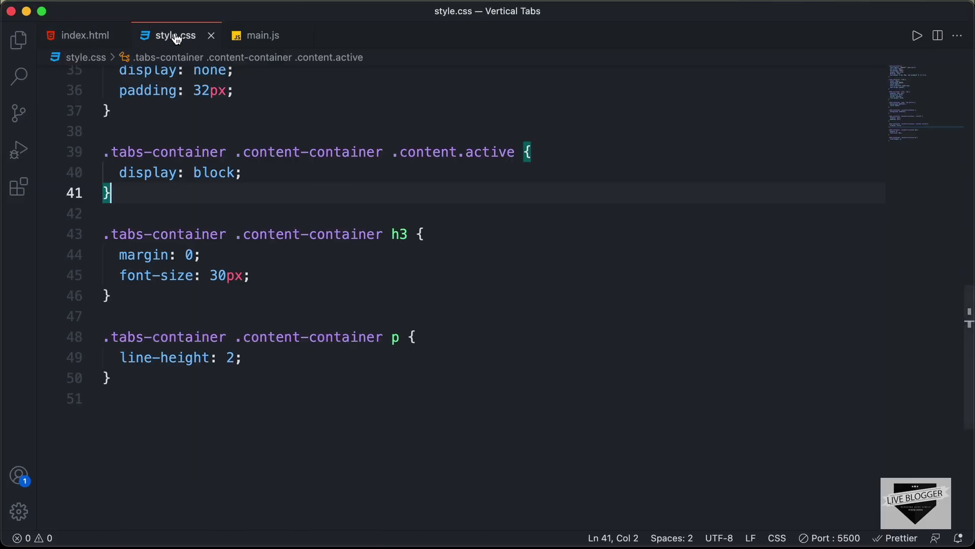
{"action": "scroll", "coordinate": [225, 188], "scroll_direction": "up", "scroll_amount": 10}
{"action": "left_click", "coordinate": [311, 128]}
{"action": "scroll", "coordinate": [311, 128], "scroll_direction": "down", "scroll_amount": 15}
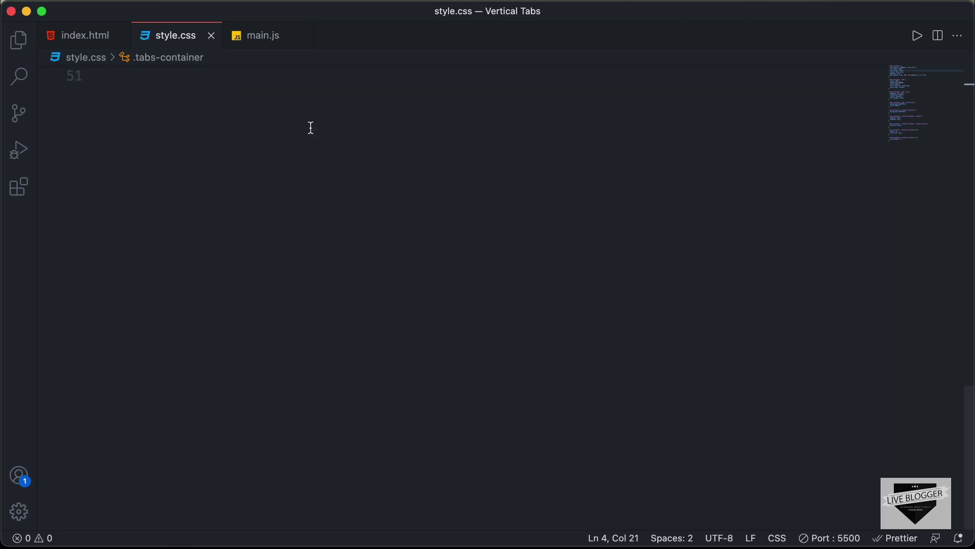
{"action": "scroll", "coordinate": [311, 128], "scroll_direction": "up", "scroll_amount": 5}
{"action": "key", "text": "shift+super+Down"}
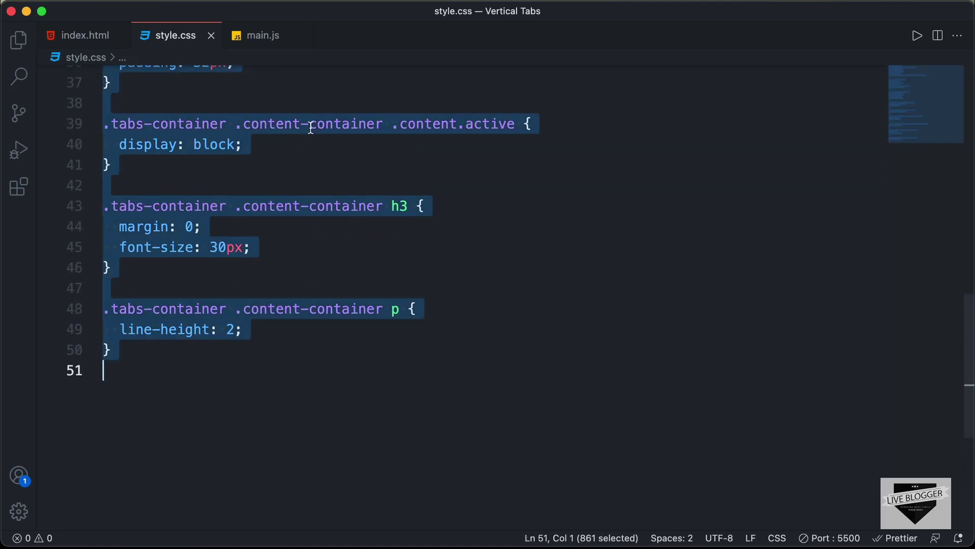
{"action": "key", "text": "super+Tab"}
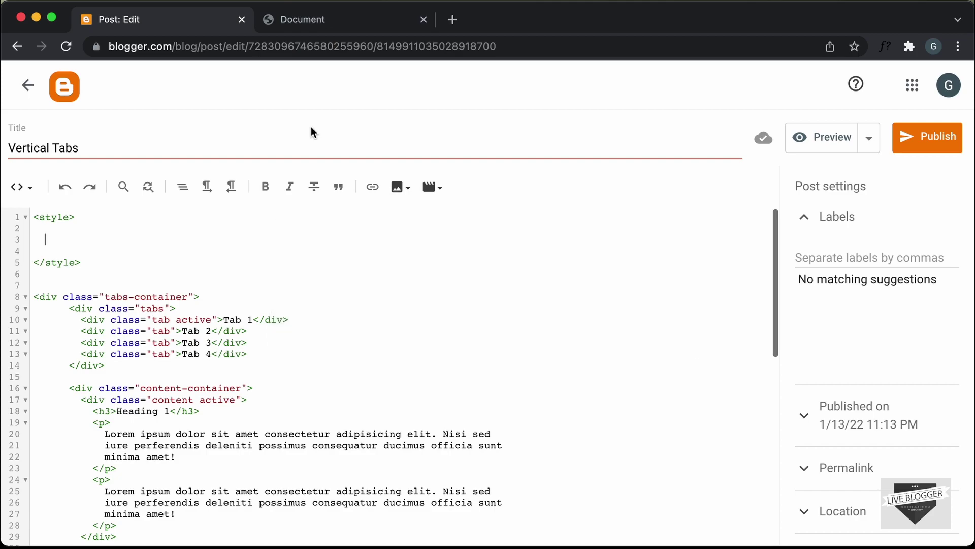
{"action": "left_click", "coordinate": [96, 242]}
{"action": "key", "text": "super+v"}
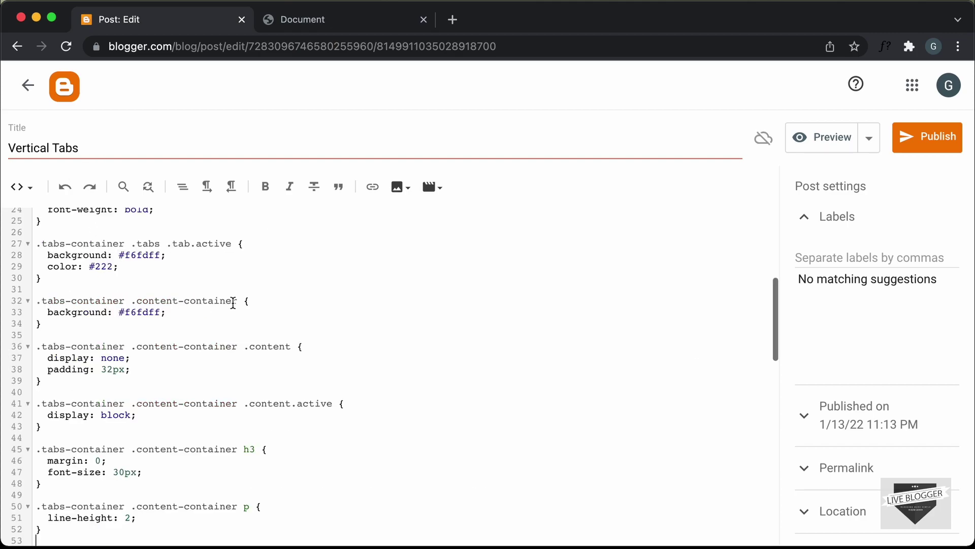
Add an empty <script></script> block below the tabs markup
{"action": "scroll", "coordinate": [237, 301], "scroll_direction": "down", "scroll_amount": 10}
{"action": "scroll", "coordinate": [242, 300], "scroll_direction": "down", "scroll_amount": 5}
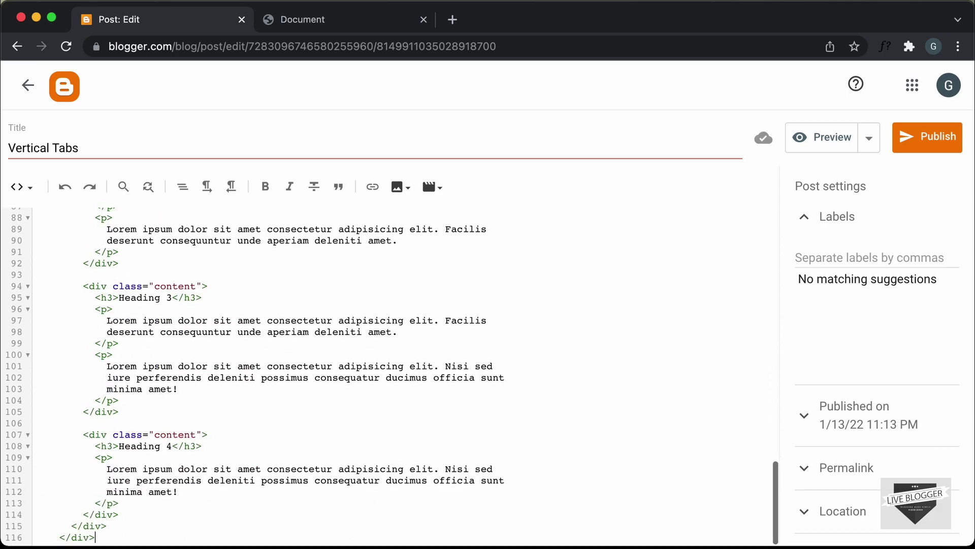
{"action": "key", "text": "Return"}
{"action": "key", "text": "Return"}
{"action": "key", "text": "Return"}
{"action": "key", "text": "Return"}
{"action": "key", "text": "Return"}
{"action": "key", "text": "Return"}
{"action": "key", "text": "Return"}
{"action": "key", "text": "Return"}
{"action": "key", "text": "Return"}
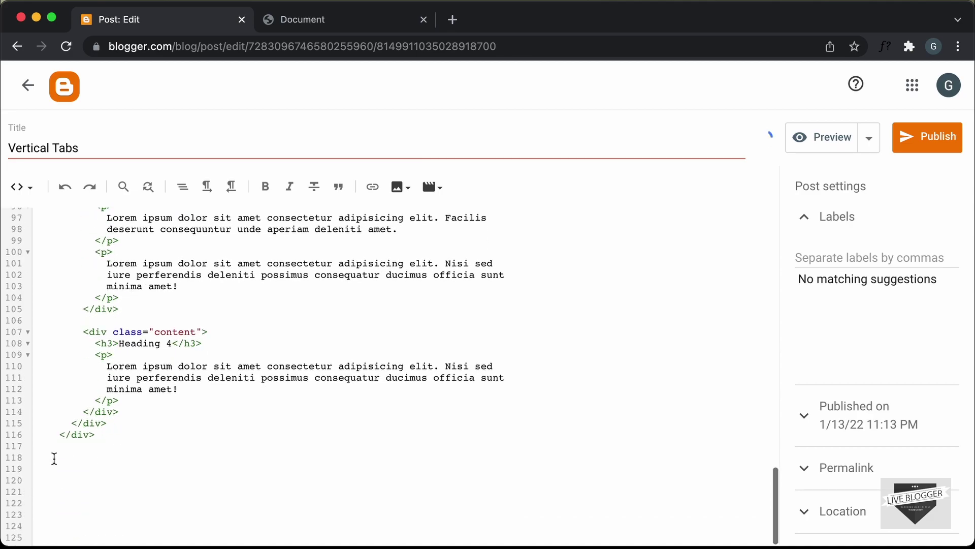
{"action": "type", "text": "<script>   "}
{"action": "type", "text": "</script>"}
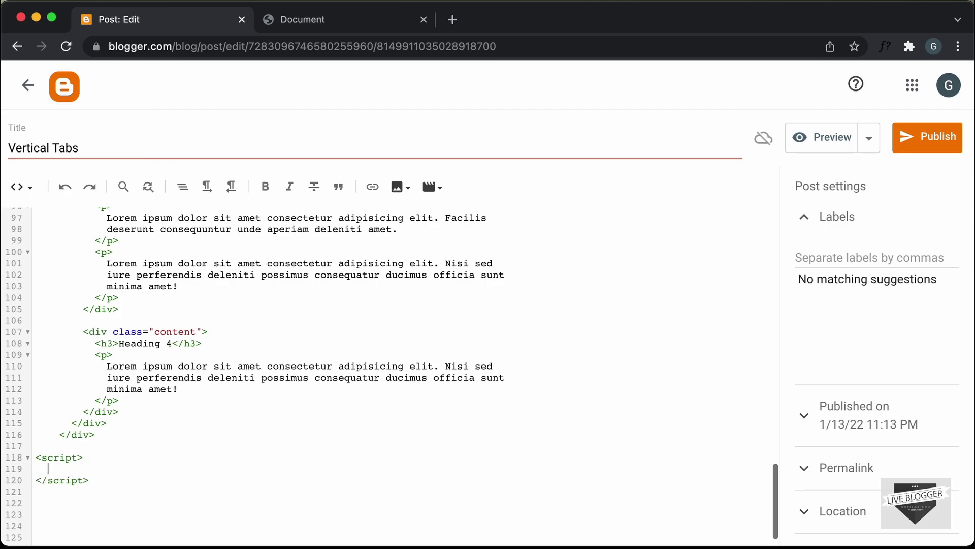
{"action": "key", "text": "Up"}
{"action": "key", "text": "Return"}
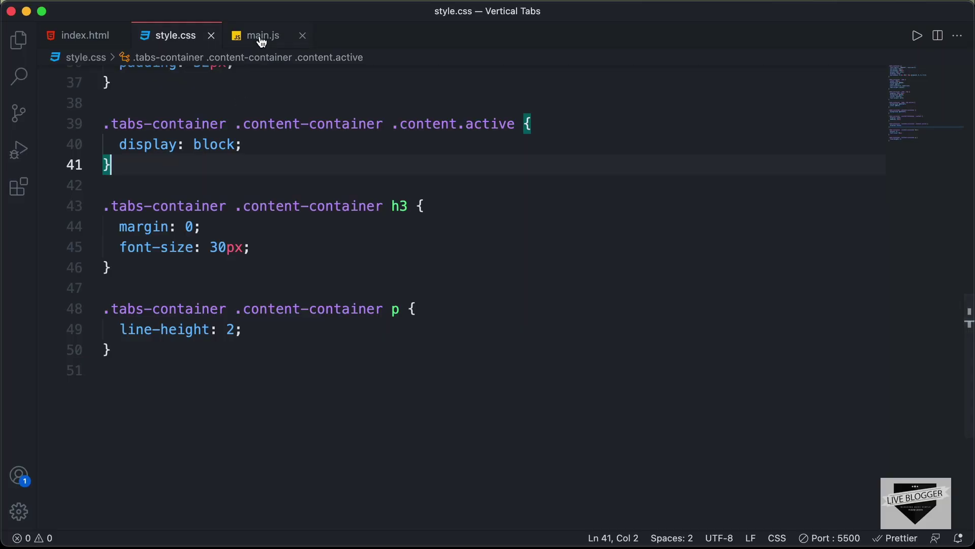
Select and copy all the code in main.js
{"action": "left_click", "coordinate": [257, 36]}
{"action": "left_click", "coordinate": [419, 204]}
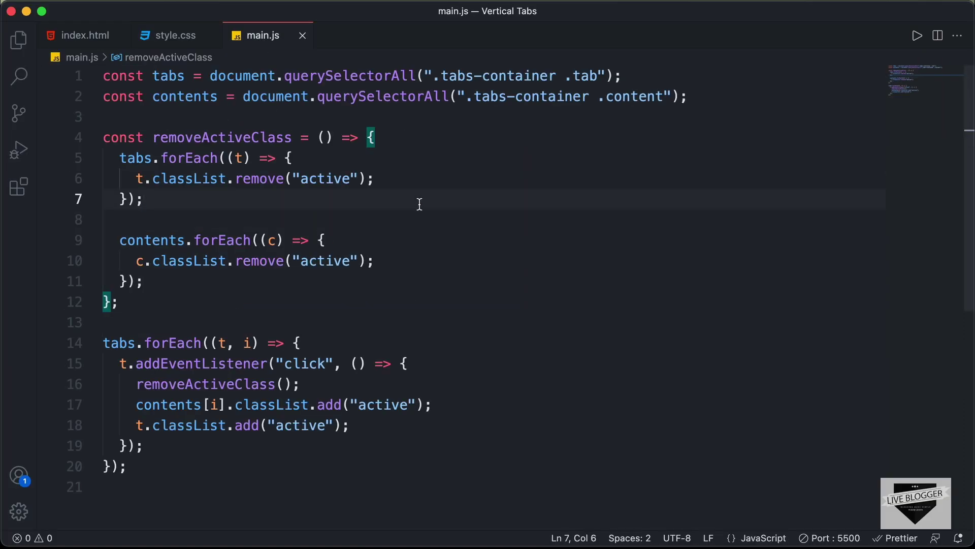
{"action": "key", "text": "super+a"}
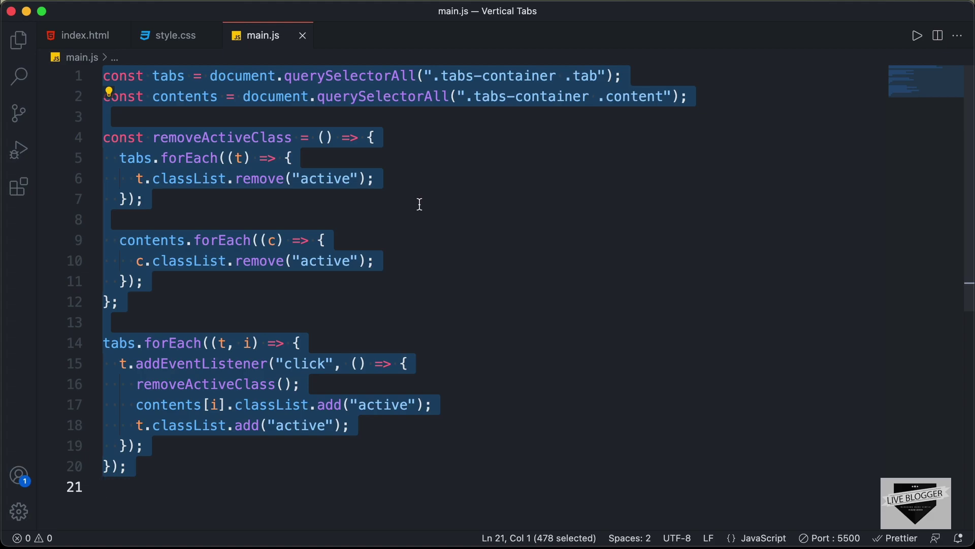
{"action": "key", "text": "super+Tab"}
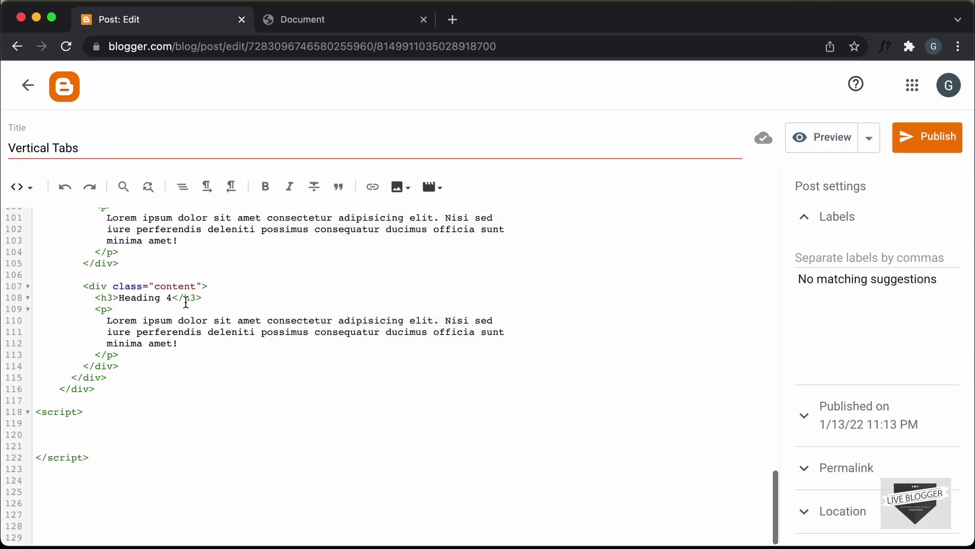
Paste the main.js tab-switching code into the post's script block
{"action": "type", "text": "const tabs = document.querySelectorAll('.tab-container .tab');   const contents = document.querySelectorAll('.tab-container .content');  const removeActiveClass = () => {   tabs.forEach((t) => {     t.classList.remove('active');   });    contents.forEach((c) => {     c.classList.remove('active');   }); };  tabs.forEach((t, i) => {   t.addEventListener('click', () => {     removeActiveClass();     contents[i].classList.add('active');     t.classList.add('active');   }); });"}
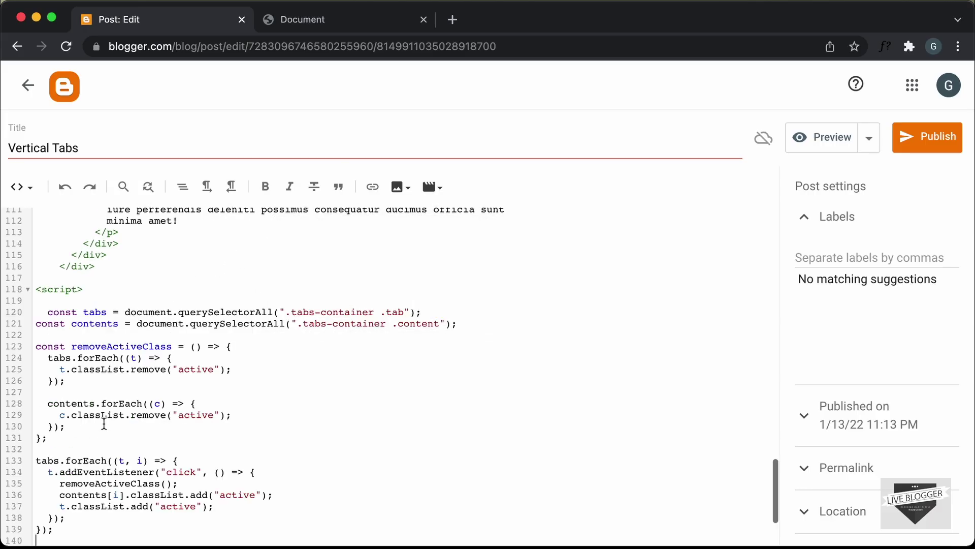
{"action": "scroll", "coordinate": [272, 329], "scroll_direction": "up", "scroll_amount": 6}
{"action": "scroll", "coordinate": [324, 300], "scroll_direction": "up", "scroll_amount": 6}
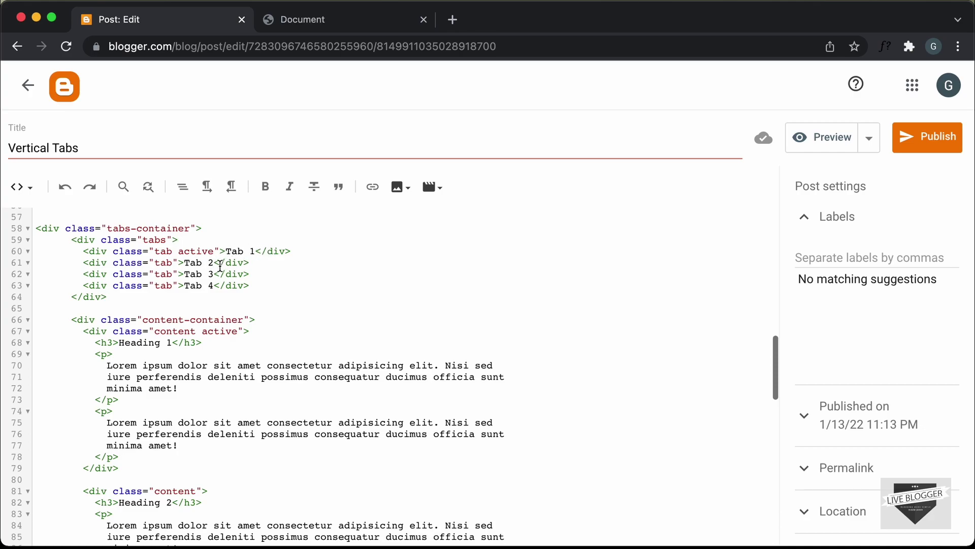
{"action": "scroll", "coordinate": [236, 282], "scroll_direction": "down", "scroll_amount": 3}
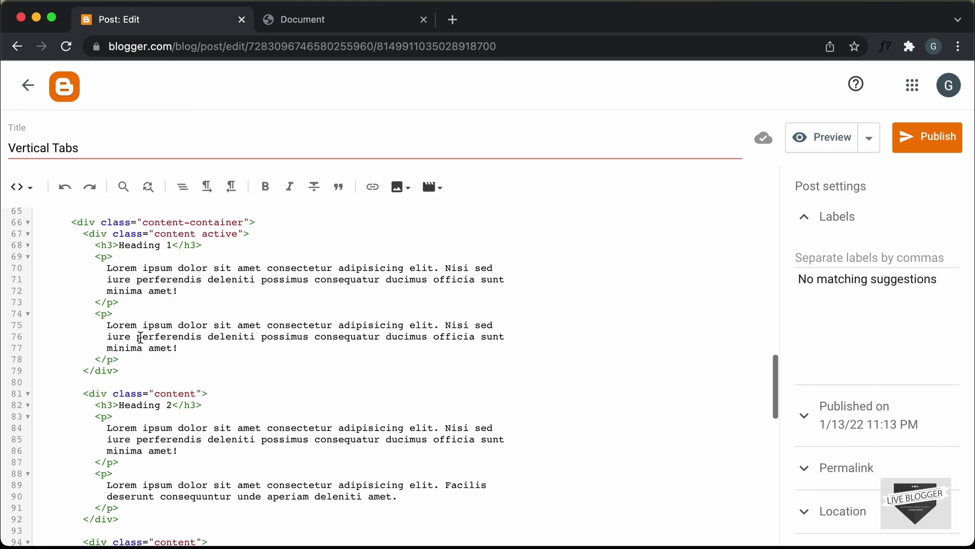
{"action": "scroll", "coordinate": [151, 343], "scroll_direction": "down", "scroll_amount": 3}
{"action": "scroll", "coordinate": [150, 343], "scroll_direction": "up", "scroll_amount": 4}
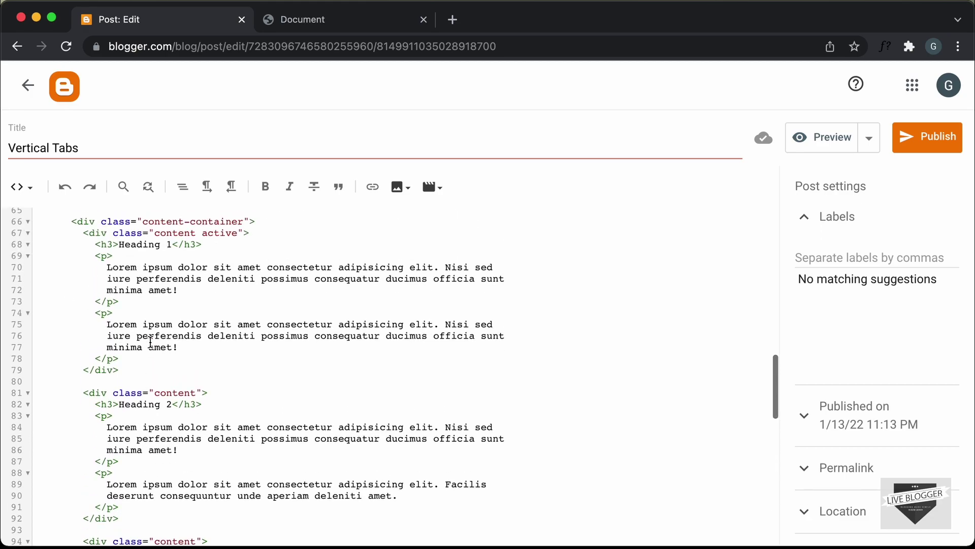
{"action": "scroll", "coordinate": [150, 343], "scroll_direction": "up", "scroll_amount": 2}
{"action": "scroll", "coordinate": [149, 339], "scroll_direction": "down", "scroll_amount": 4}
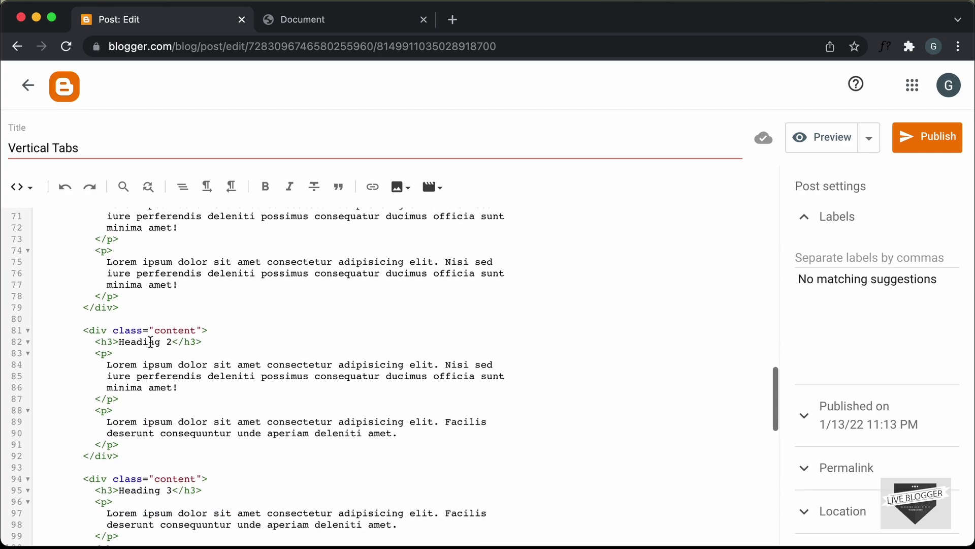
Review the post code, checking the Heading 2 panel markup and the Tab 3 and Tab 4 lines
{"action": "left_click_drag", "start_coordinate": [77, 328], "coordinate": [148, 453]}
{"action": "scroll", "coordinate": [148, 452], "scroll_direction": "up", "scroll_amount": 5}
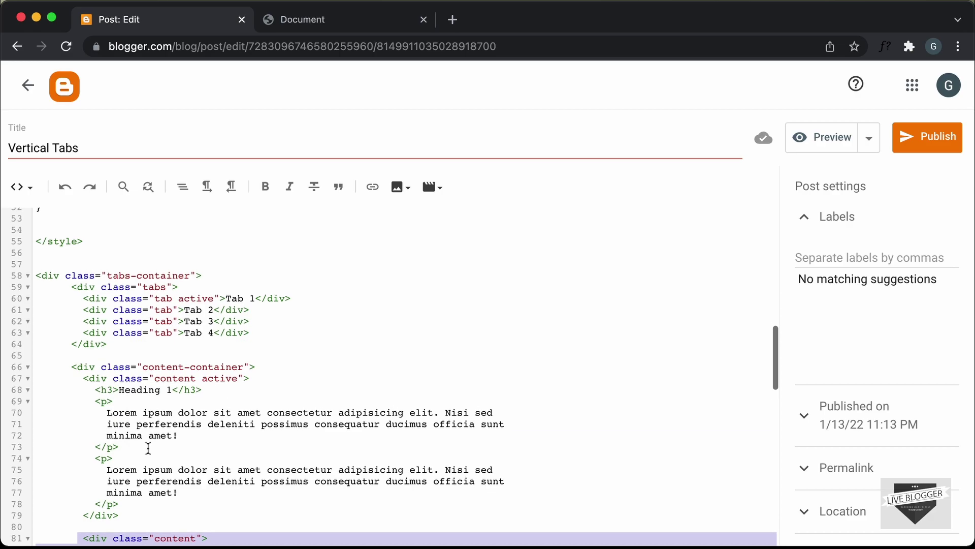
{"action": "left_click_drag", "start_coordinate": [251, 333], "coordinate": [86, 334]}
{"action": "left_click", "coordinate": [355, 322]}
{"action": "scroll", "coordinate": [355, 322], "scroll_direction": "down", "scroll_amount": 2}
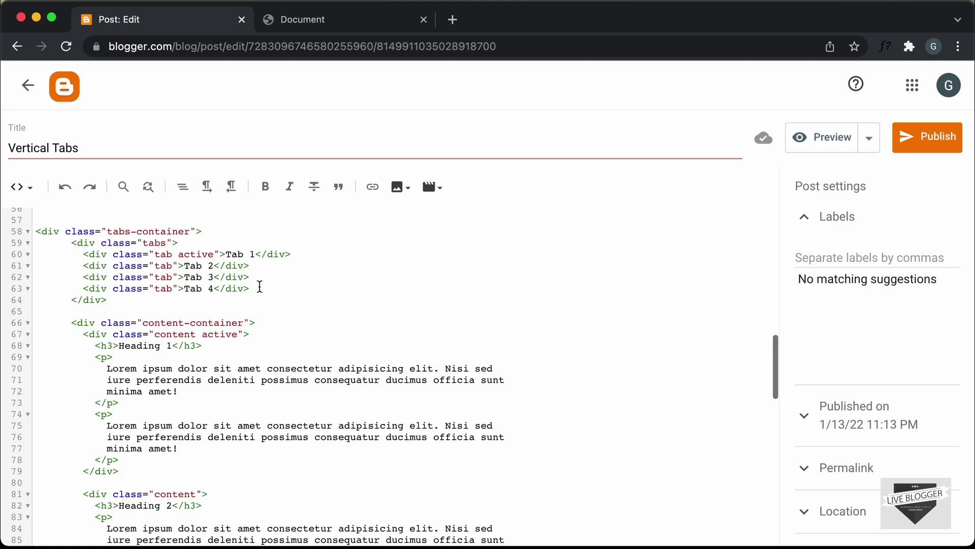
{"action": "left_click_drag", "start_coordinate": [260, 287], "coordinate": [80, 289]}
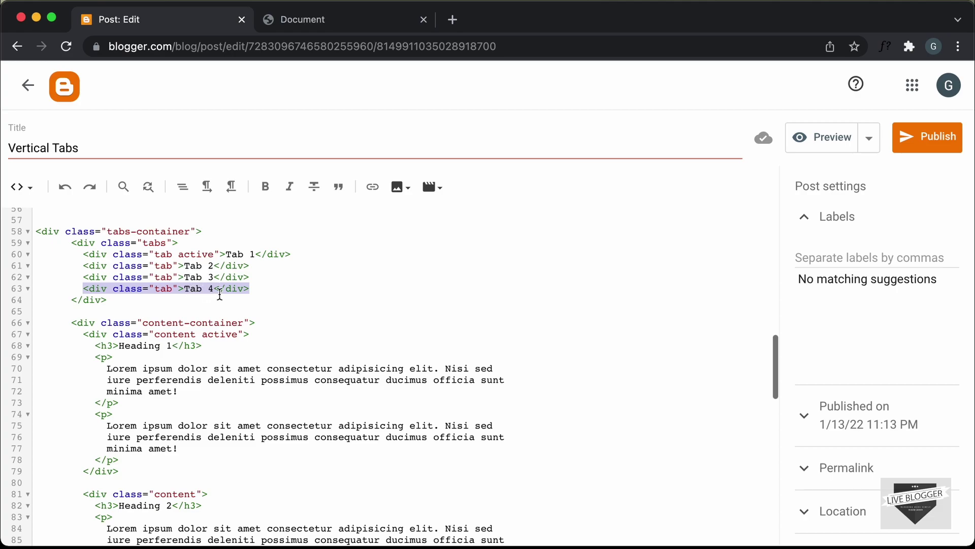
{"action": "left_click", "coordinate": [277, 293]}
{"action": "scroll", "coordinate": [277, 293], "scroll_direction": "down", "scroll_amount": 10}
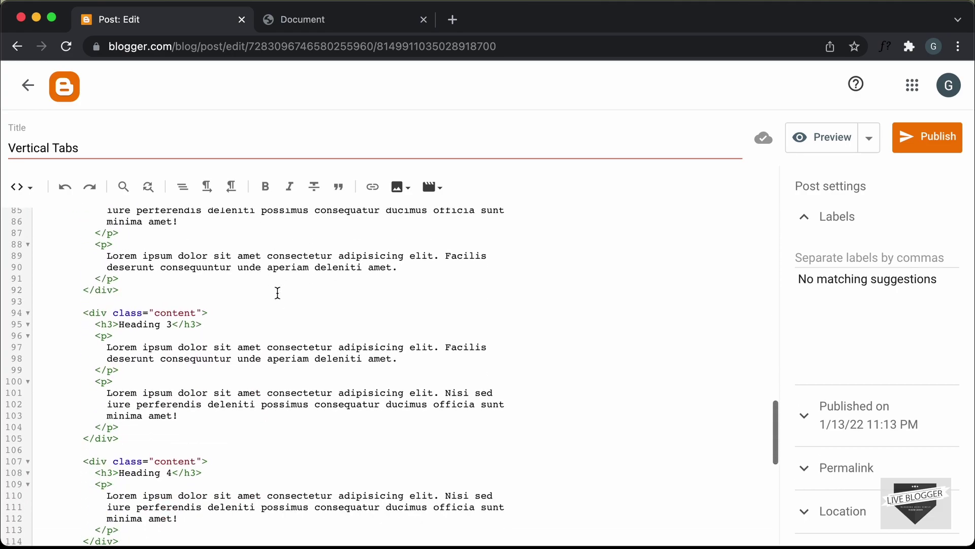
{"action": "scroll", "coordinate": [190, 335], "scroll_direction": "up", "scroll_amount": 12}
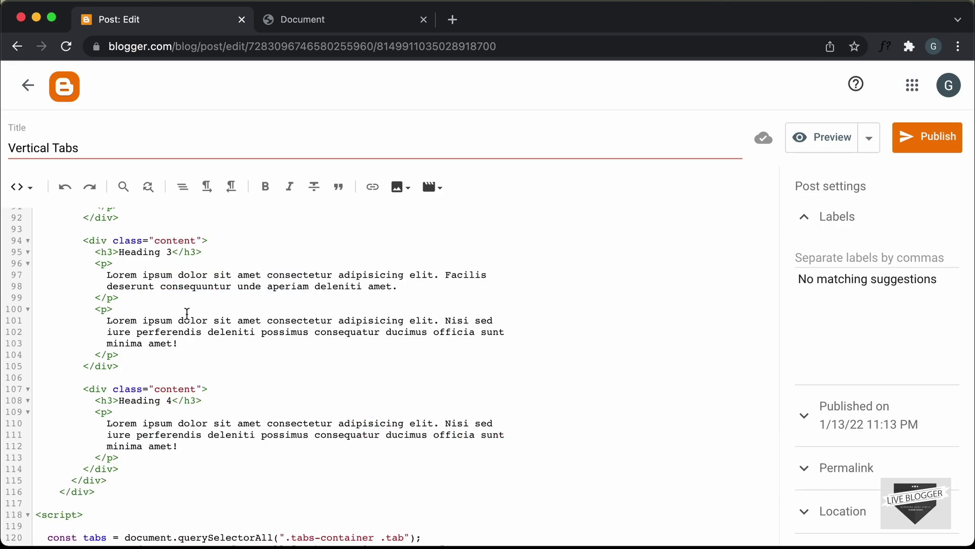
{"action": "scroll", "coordinate": [187, 314], "scroll_direction": "up", "scroll_amount": 6}
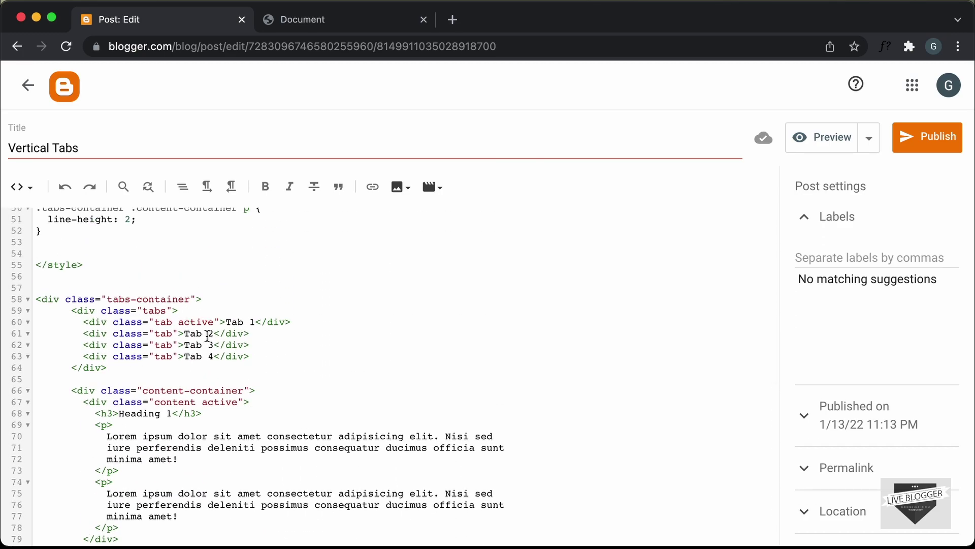
{"action": "scroll", "coordinate": [206, 331], "scroll_direction": "down", "scroll_amount": 3}
{"action": "scroll", "coordinate": [209, 324], "scroll_direction": "up", "scroll_amount": 1}
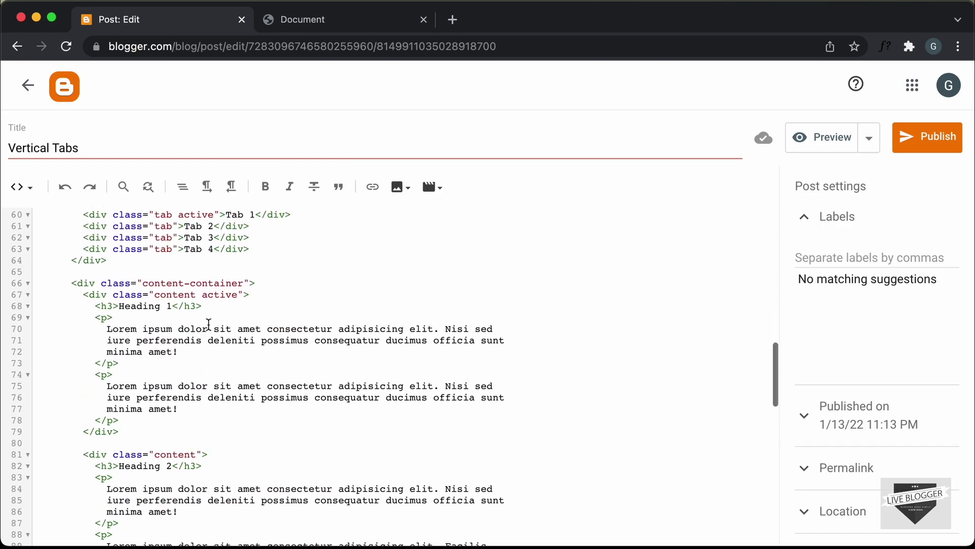
{"action": "scroll", "coordinate": [211, 335], "scroll_direction": "down", "scroll_amount": 8}
{"action": "scroll", "coordinate": [212, 346], "scroll_direction": "up", "scroll_amount": 6}
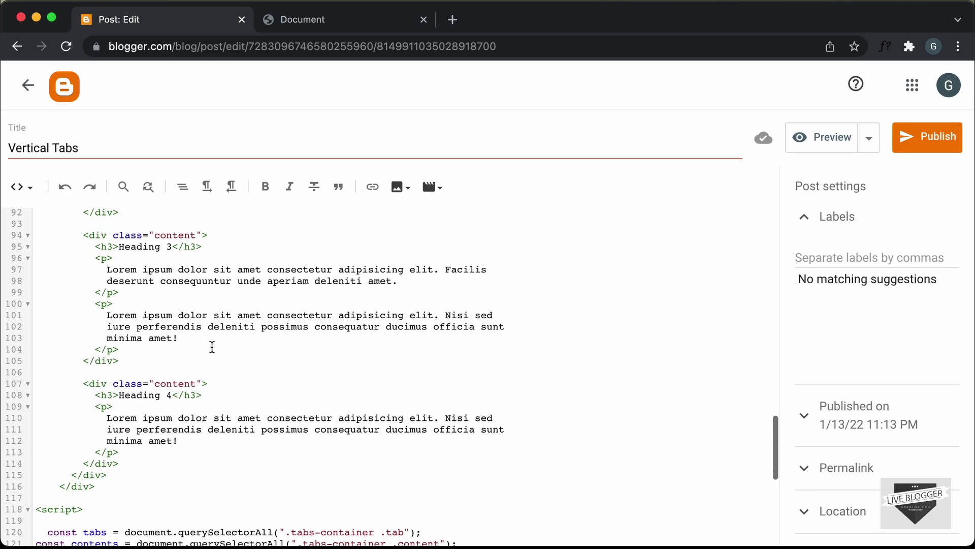
{"action": "scroll", "coordinate": [213, 348], "scroll_direction": "up", "scroll_amount": 10}
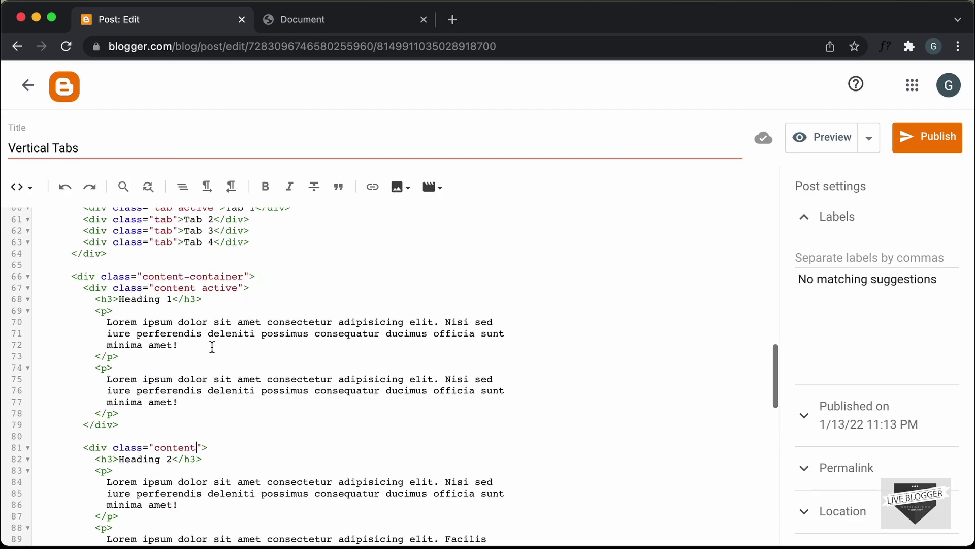
Publish the Vertical Tabs post, confirming the publish prompt
{"action": "left_click", "coordinate": [930, 136]}
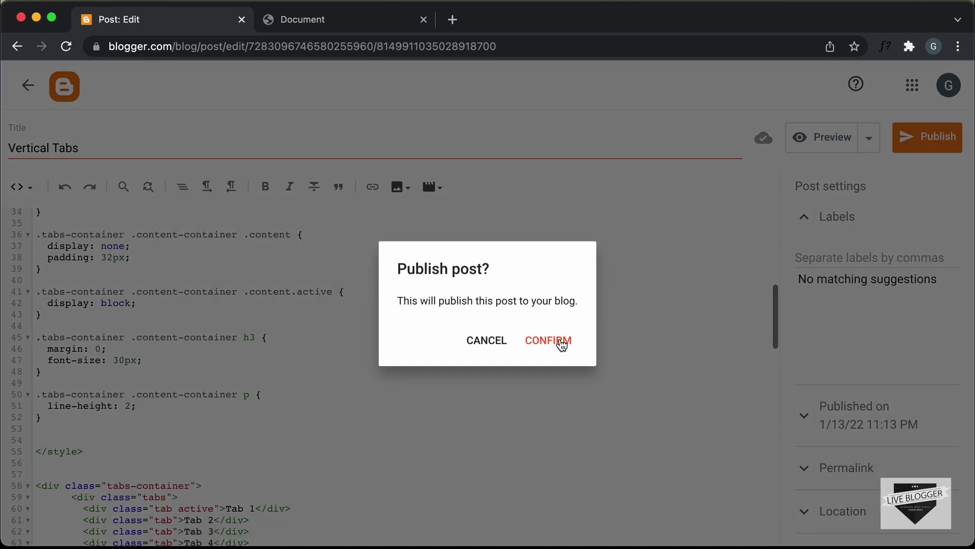
{"action": "left_click", "coordinate": [562, 342]}
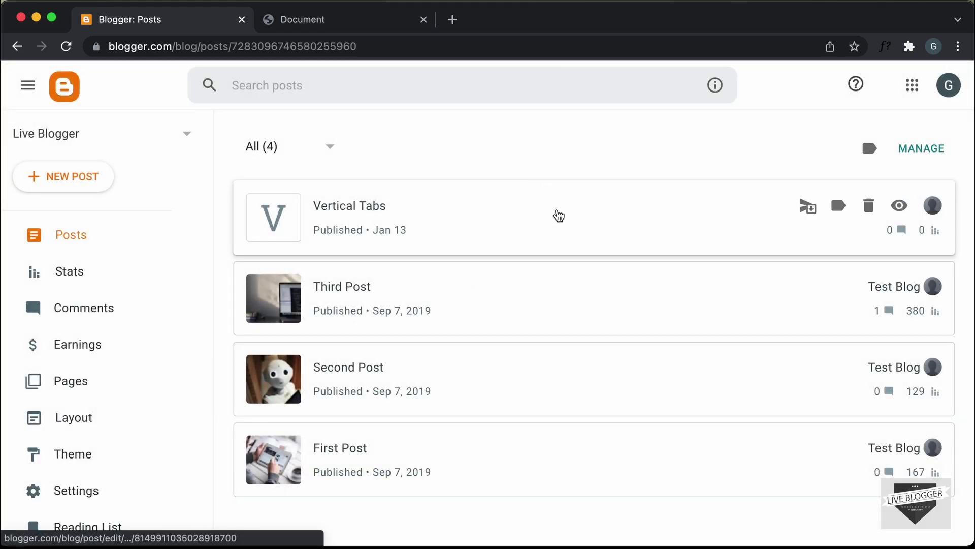
View the live post and check TAB 2, 3, 4 and 1 switch content, comparing with the local page
{"action": "left_click", "coordinate": [899, 205]}
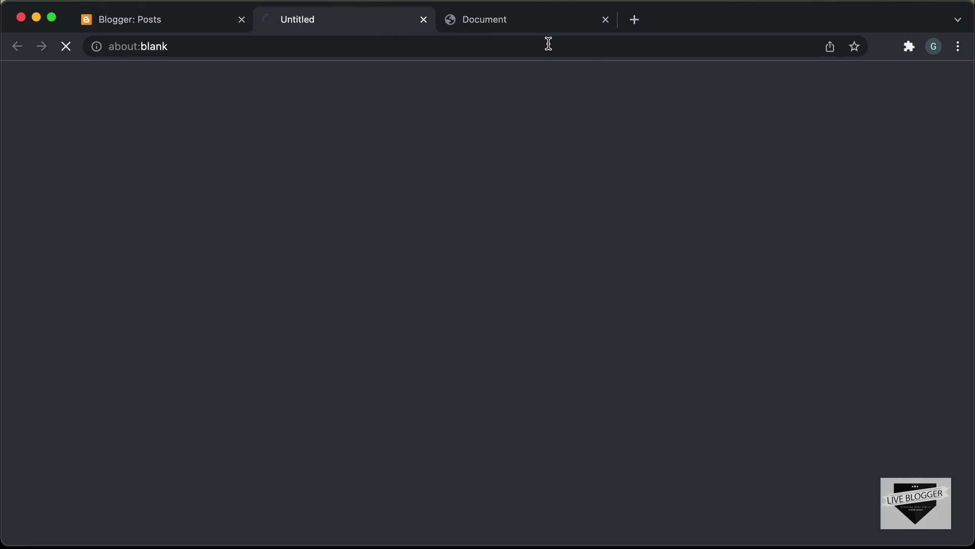
{"action": "scroll", "coordinate": [503, 214], "scroll_direction": "down", "scroll_amount": 3}
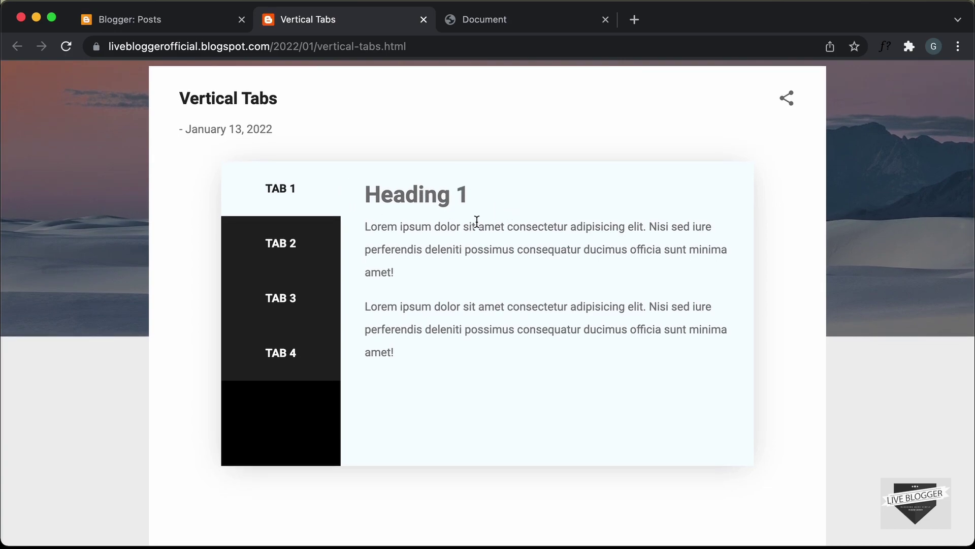
{"action": "left_click", "coordinate": [305, 264]}
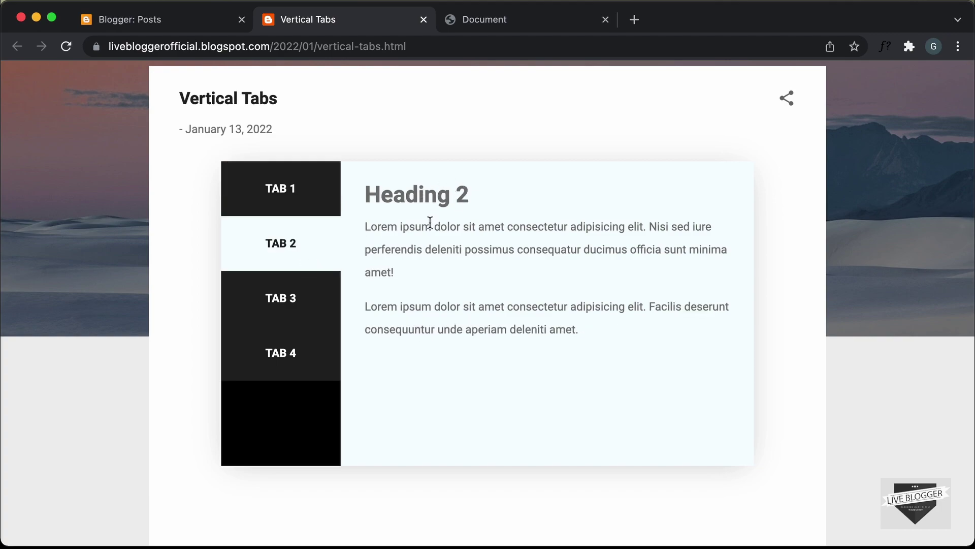
{"action": "left_click", "coordinate": [299, 310]}
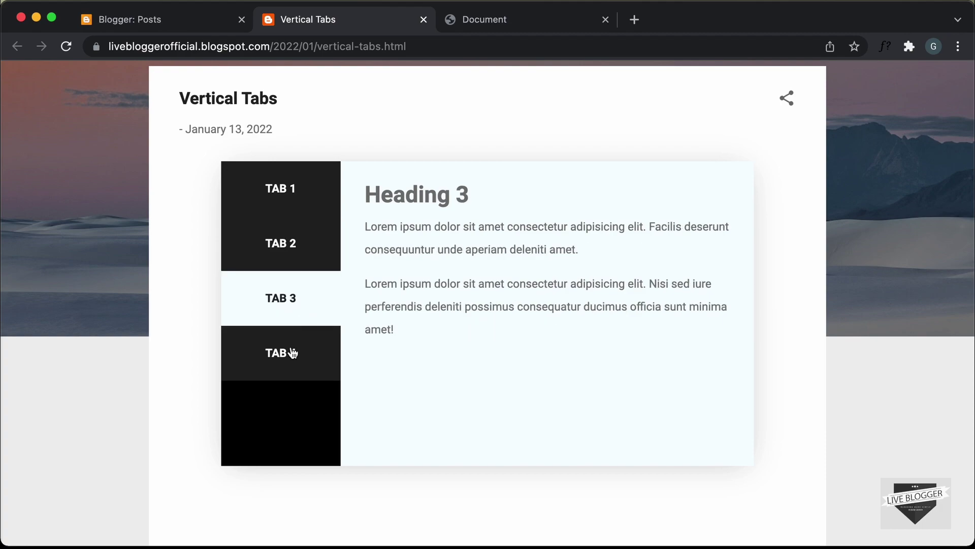
{"action": "left_click", "coordinate": [285, 364]}
{"action": "left_click", "coordinate": [301, 177]}
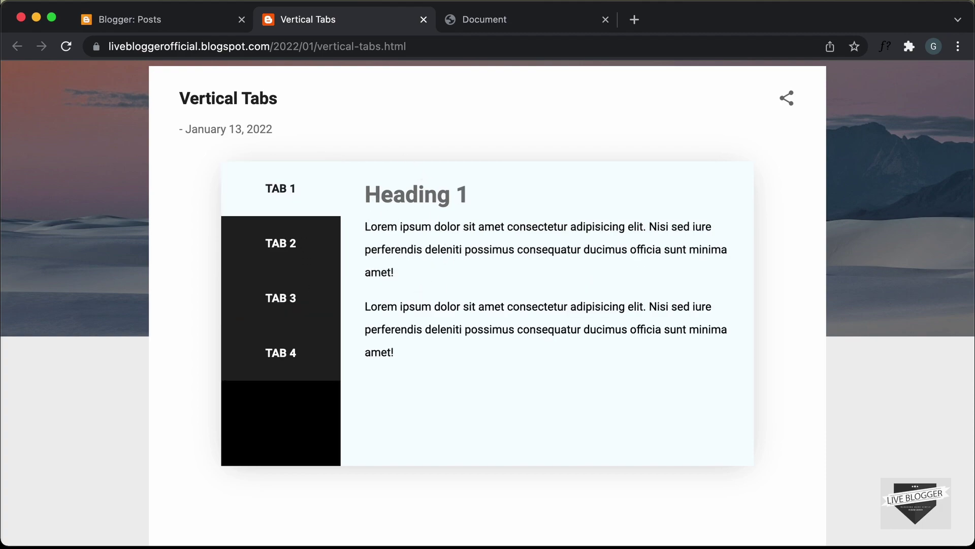
{"action": "left_click", "coordinate": [502, 30]}
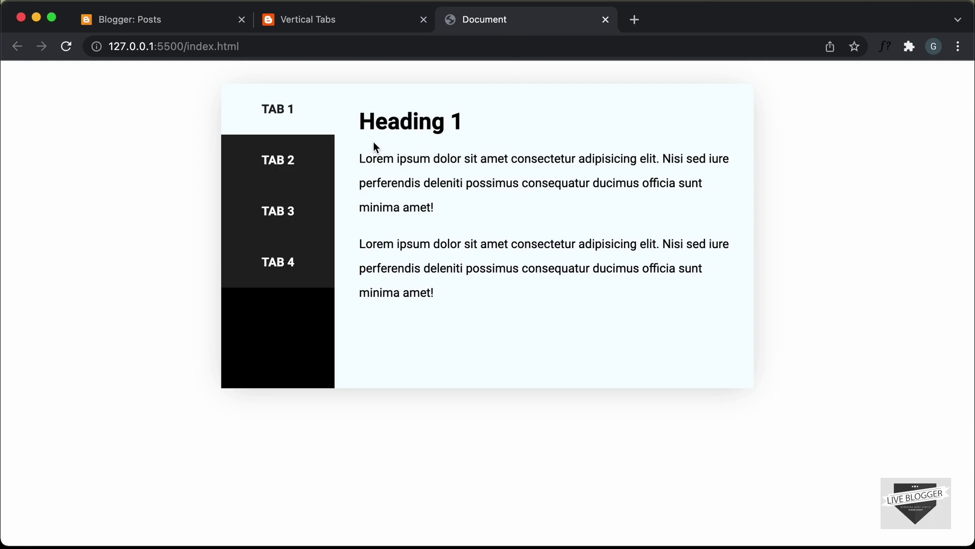
{"action": "left_click", "coordinate": [358, 22]}
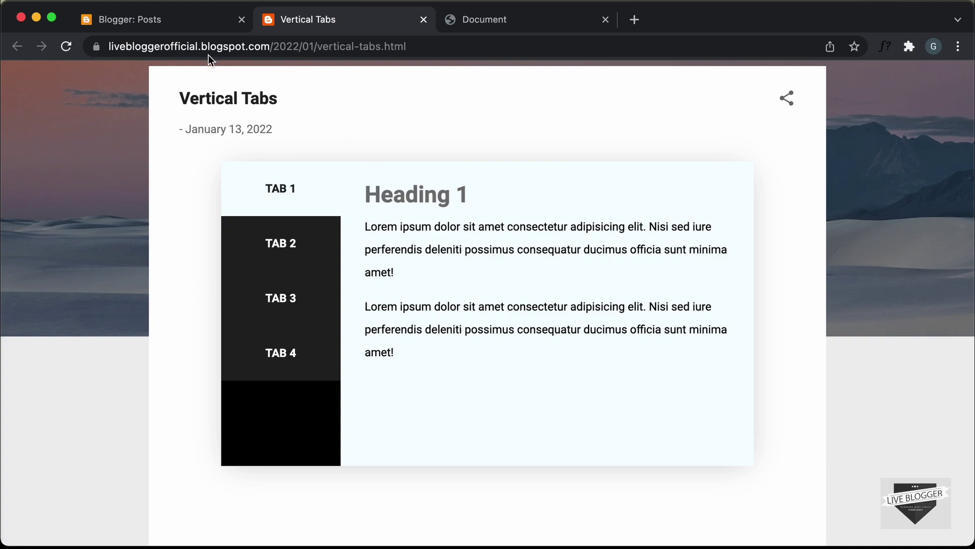
{"action": "left_click", "coordinate": [177, 25]}
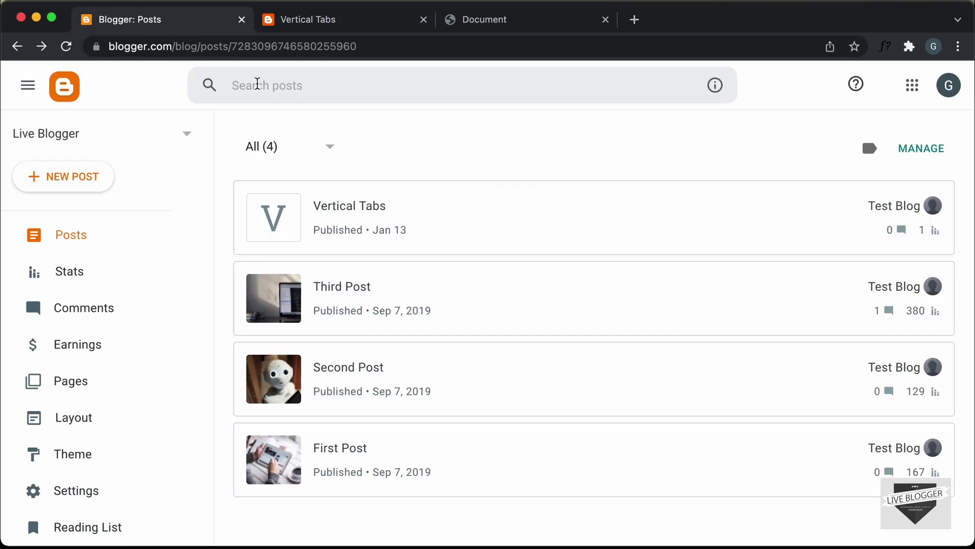
Reopen the post's code and add color: #000; to the h3 rule
{"action": "left_click", "coordinate": [434, 204]}
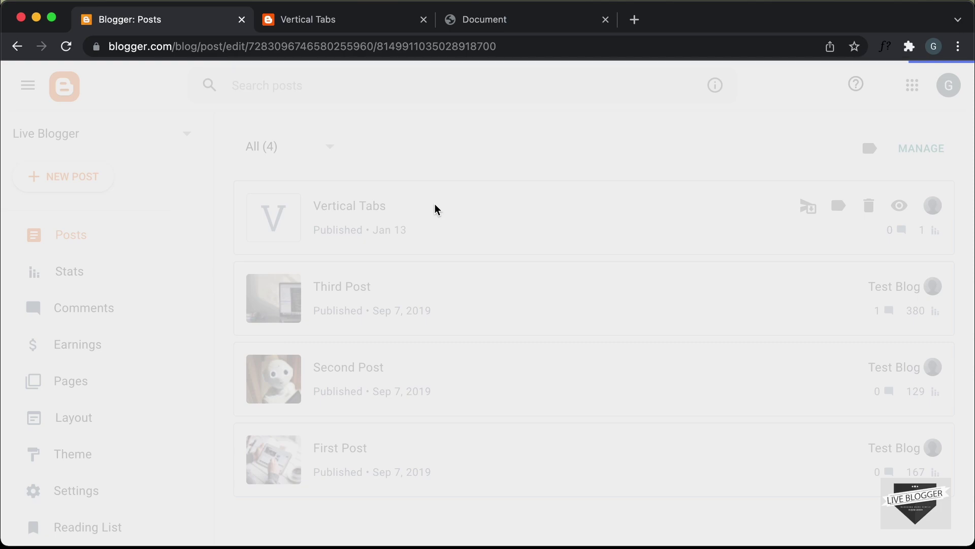
{"action": "scroll", "coordinate": [300, 337], "scroll_direction": "down", "scroll_amount": 3}
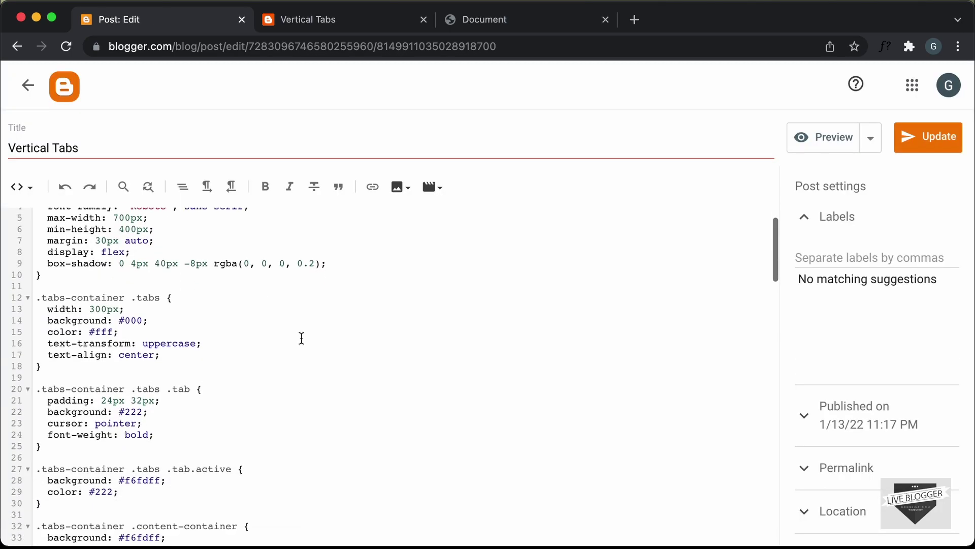
{"action": "left_click", "coordinate": [349, 21]}
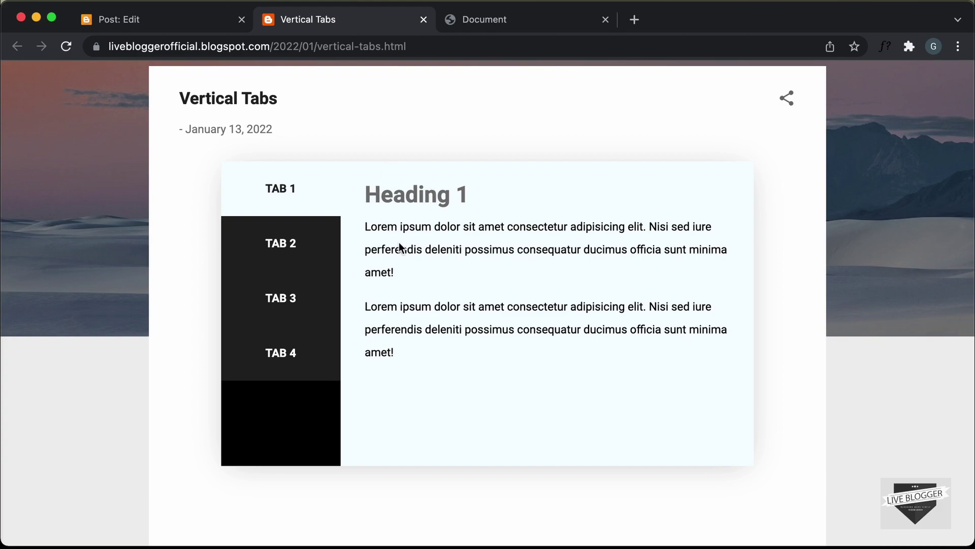
{"action": "left_click", "coordinate": [197, 27]}
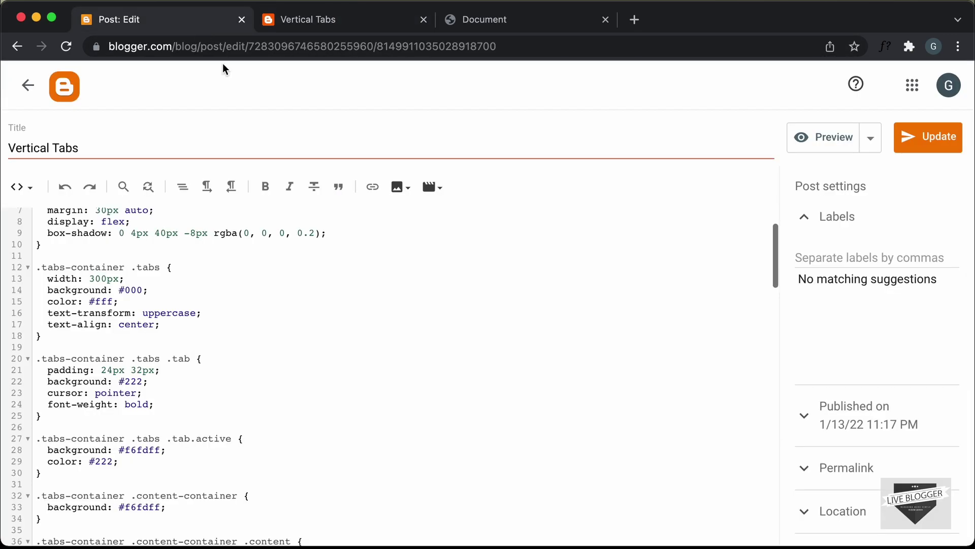
{"action": "scroll", "coordinate": [307, 302], "scroll_direction": "down", "scroll_amount": 5}
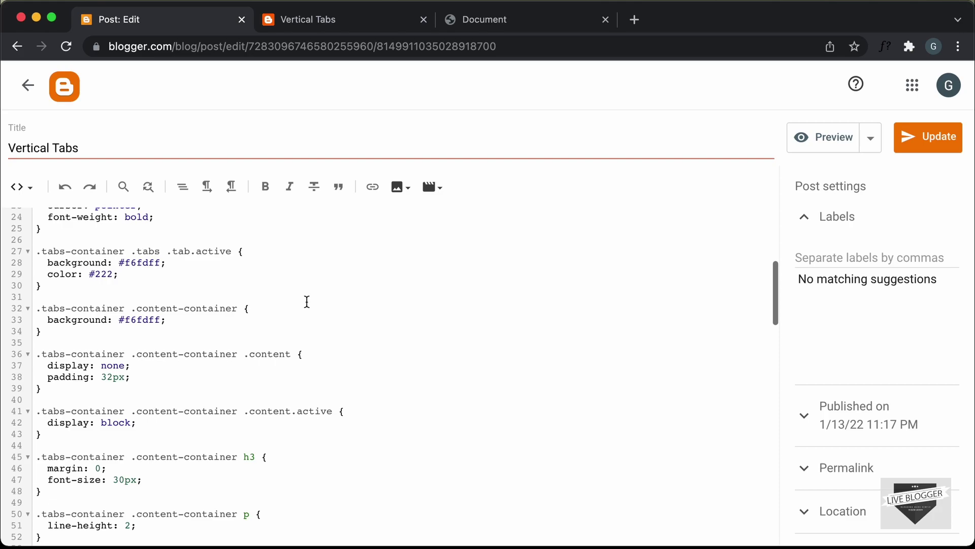
{"action": "scroll", "coordinate": [306, 301], "scroll_direction": "down", "scroll_amount": 4}
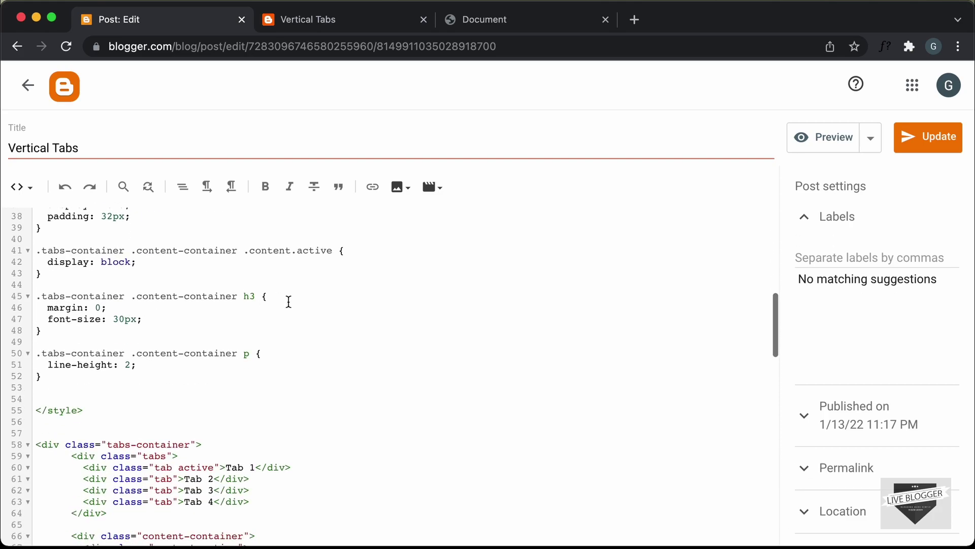
{"action": "left_click", "coordinate": [230, 313]}
{"action": "key", "text": "Return"}
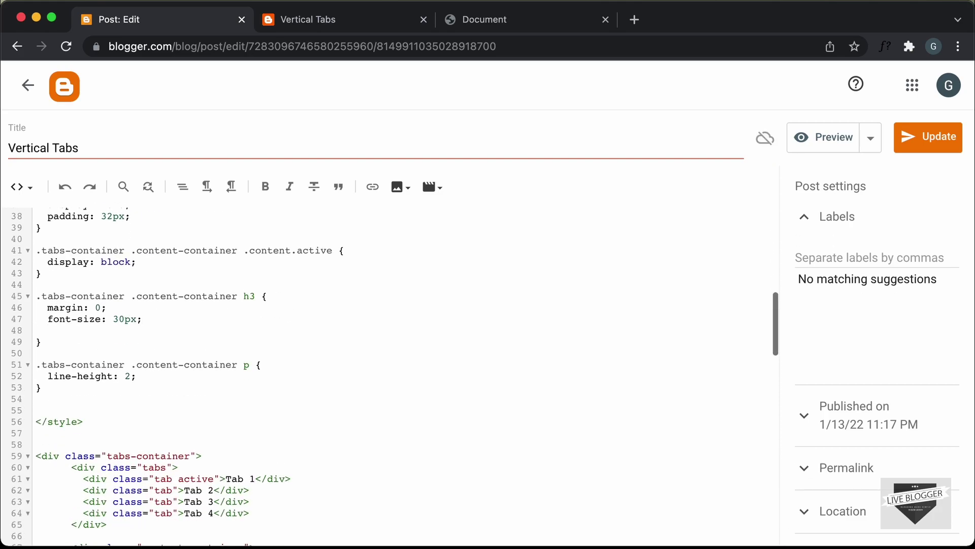
{"action": "type", "text": "color: #000;"}
Add color: #000; to the p rule and update the published post
{"action": "left_click", "coordinate": [166, 376]}
{"action": "scroll", "coordinate": [166, 375], "scroll_direction": "down", "scroll_amount": 3}
{"action": "key", "text": "Return"}
{"action": "type", "text": "co"}
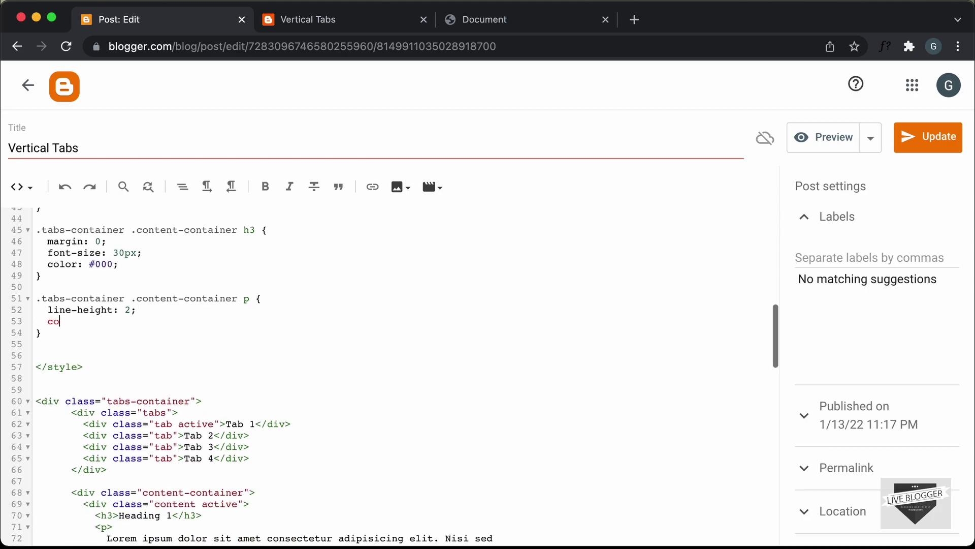
{"action": "type", "text": "lor: #000;"}
{"action": "scroll", "coordinate": [390, 382], "scroll_direction": "up", "scroll_amount": 1}
{"action": "left_click", "coordinate": [938, 138]}
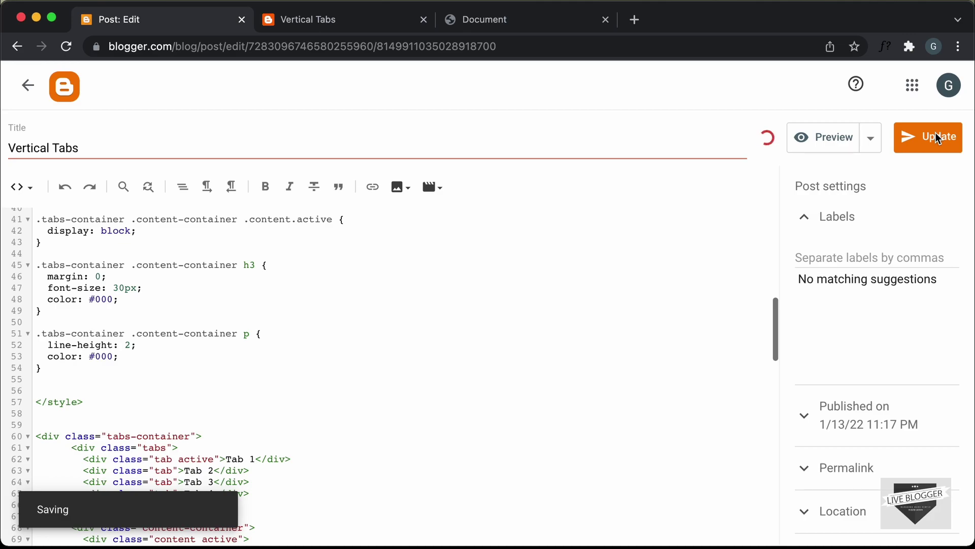
Reload the live post and cycle through TAB 2, 3, 4 and back to 1 to confirm black headings
{"action": "left_click", "coordinate": [370, 29]}
{"action": "left_click", "coordinate": [68, 50]}
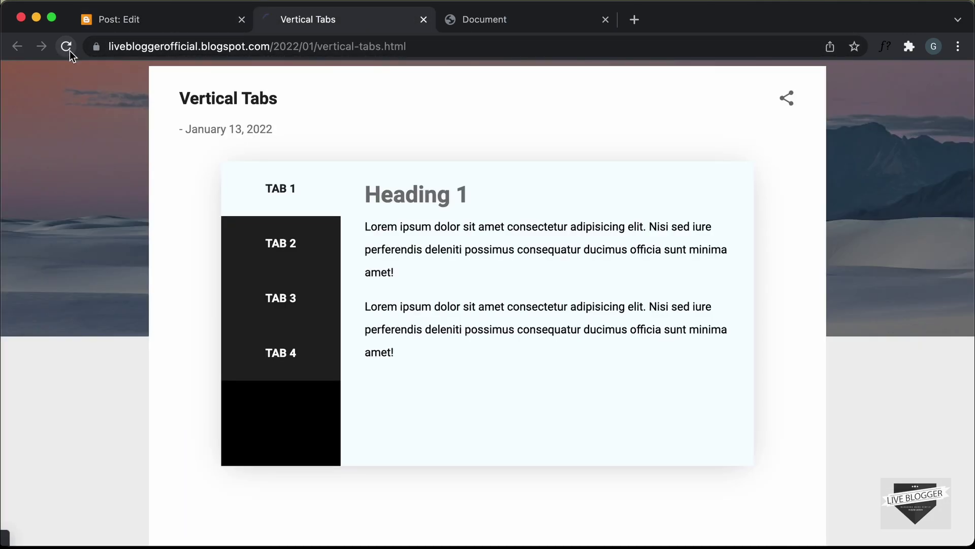
{"action": "left_click", "coordinate": [303, 252]}
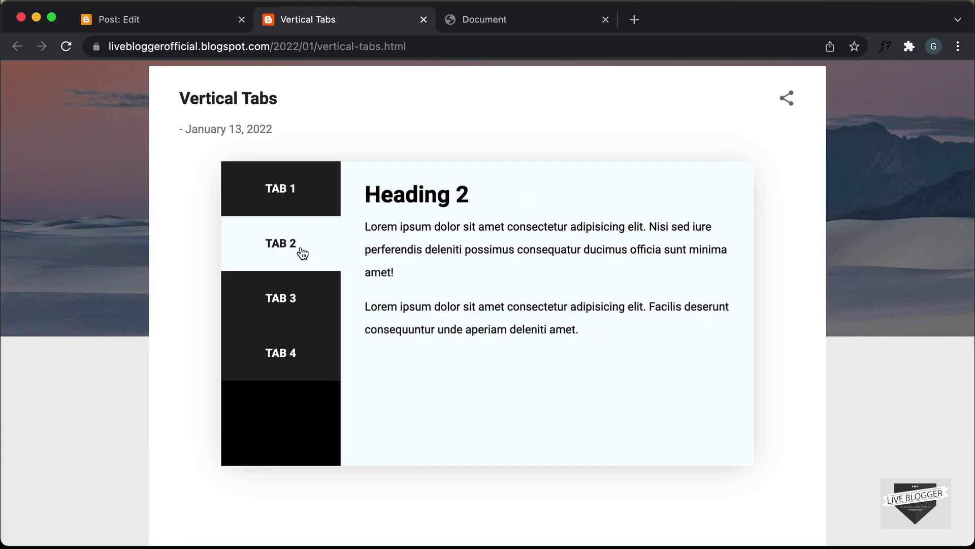
{"action": "left_click", "coordinate": [294, 304]}
{"action": "left_click", "coordinate": [282, 351]}
{"action": "left_click", "coordinate": [289, 303]}
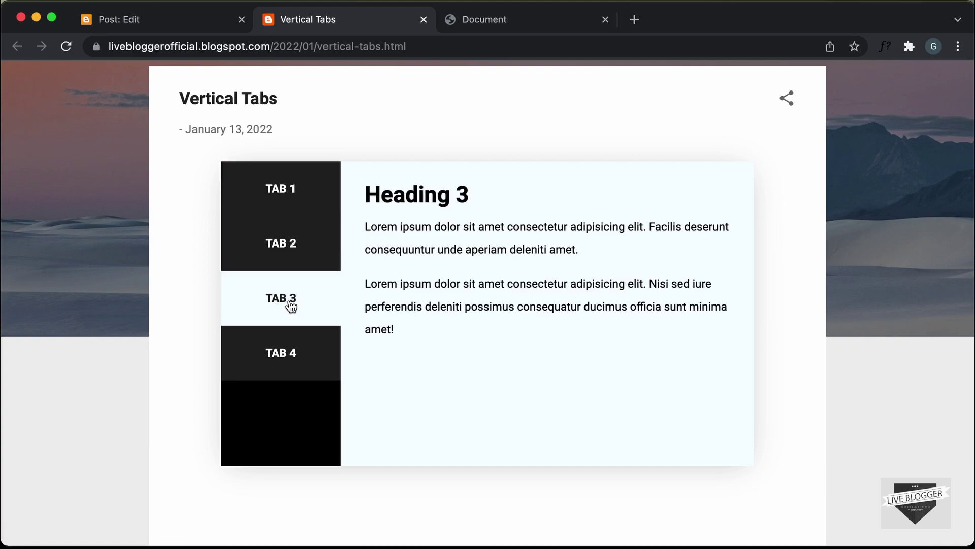
{"action": "left_click", "coordinate": [285, 260]}
{"action": "left_click", "coordinate": [290, 188]}
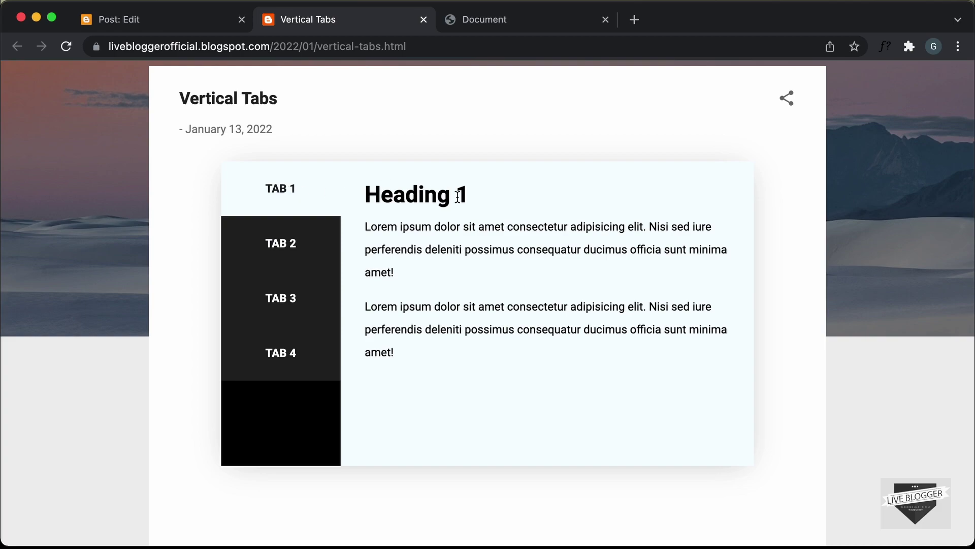